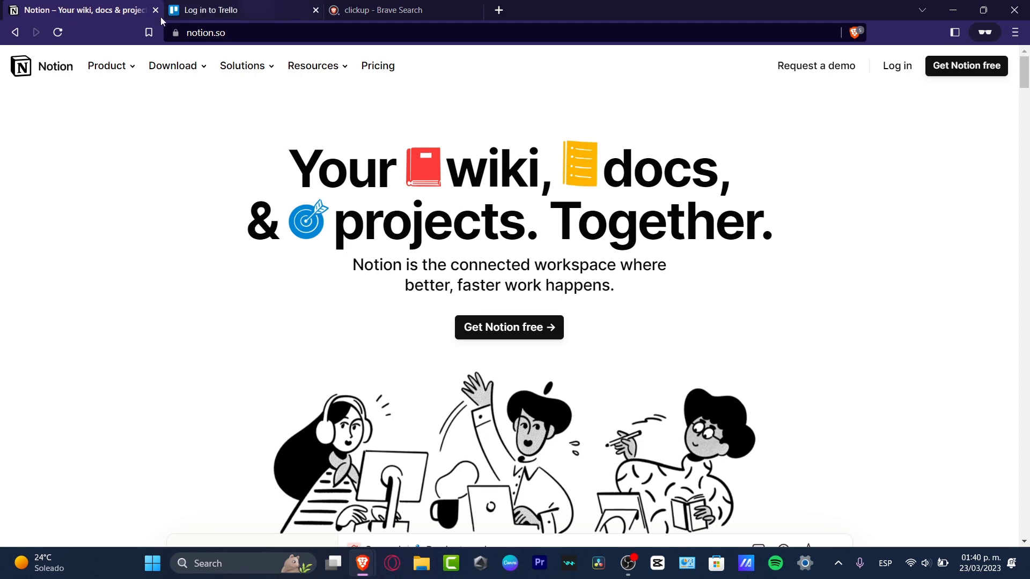
Switch to the clickup search results and open the official ClickUp website.
left_click(276, 18)
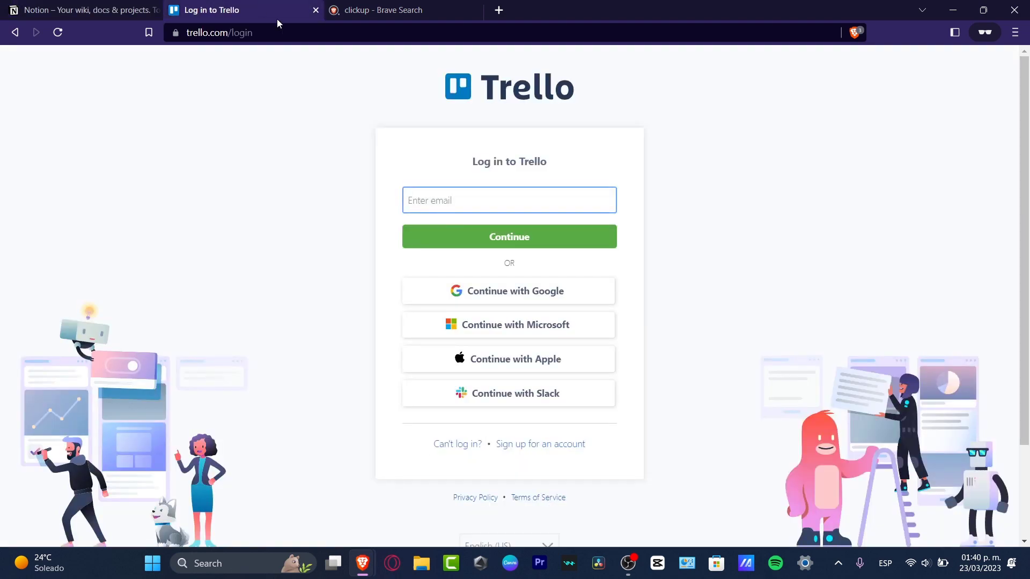
left_click(429, 6)
left_click(285, 181)
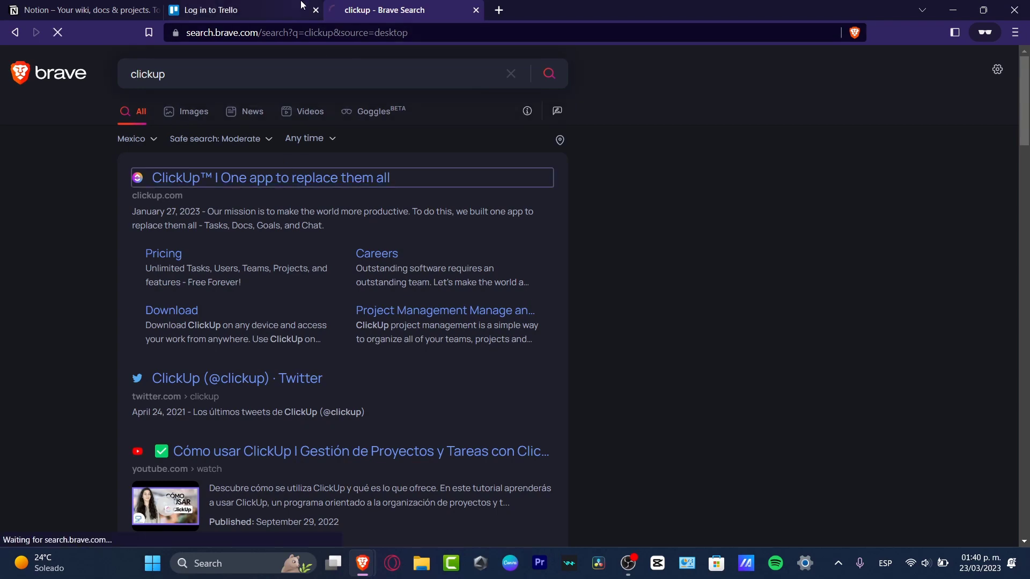
Look through the Notion, Trello and ClickUp start pages in the open browser tabs.
left_click(244, 10)
key("ctrl+shift+Tab")
key("ctrl+Tab")
key("ctrl+Tab")
key("ctrl+shift+Tab")
left_click(138, 4)
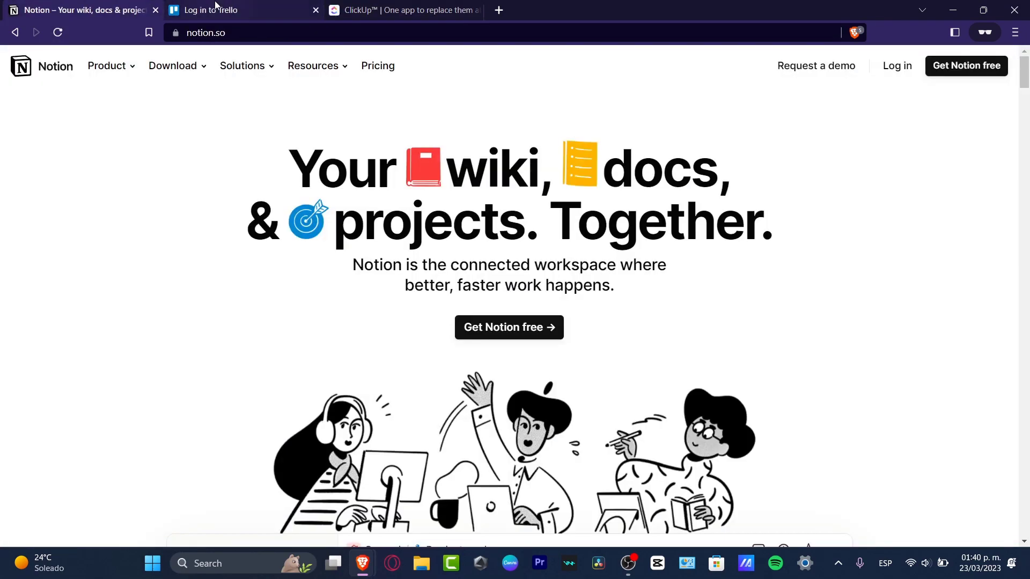
left_click(215, 5)
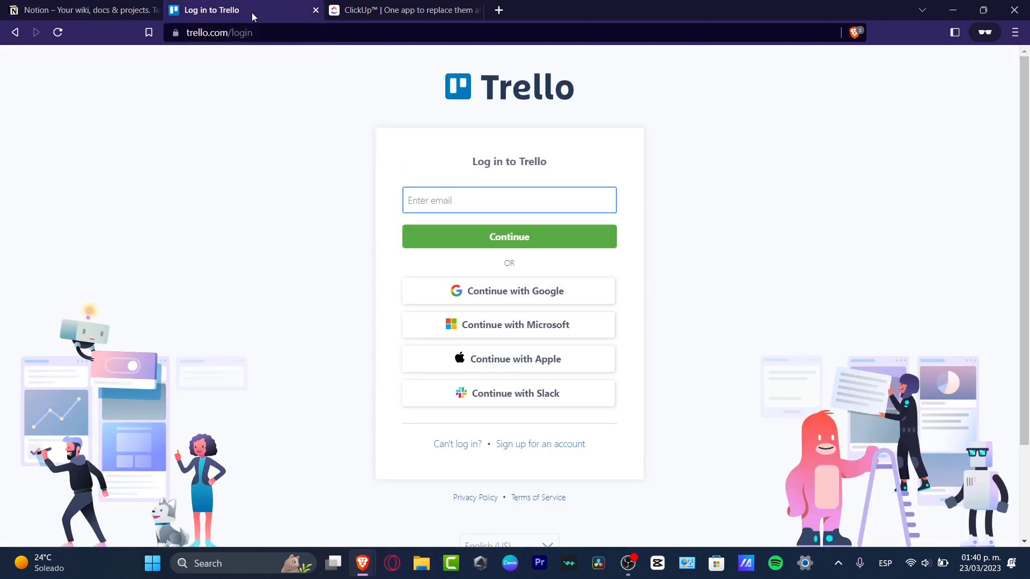
left_click(399, 7)
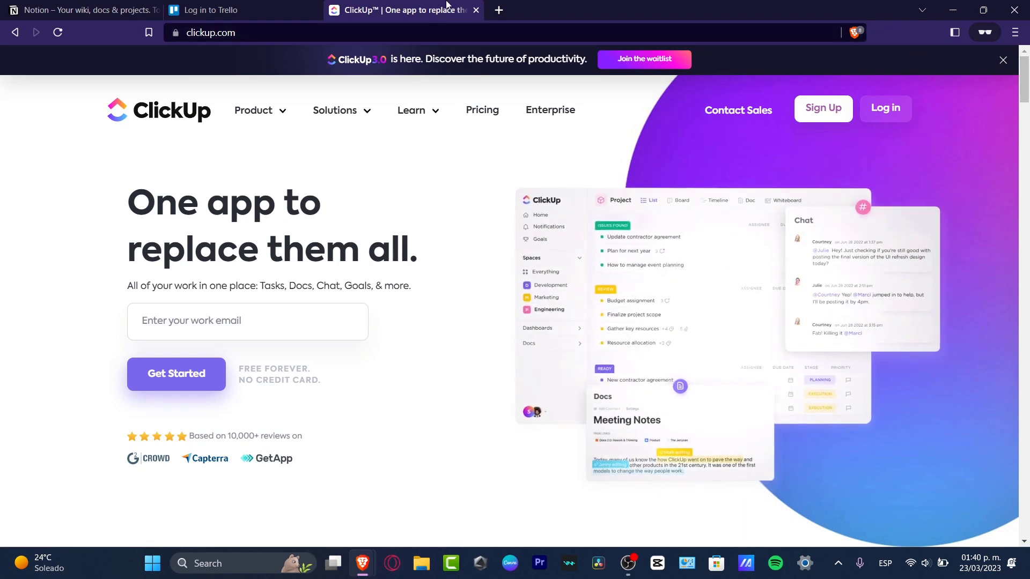
left_click(249, 7)
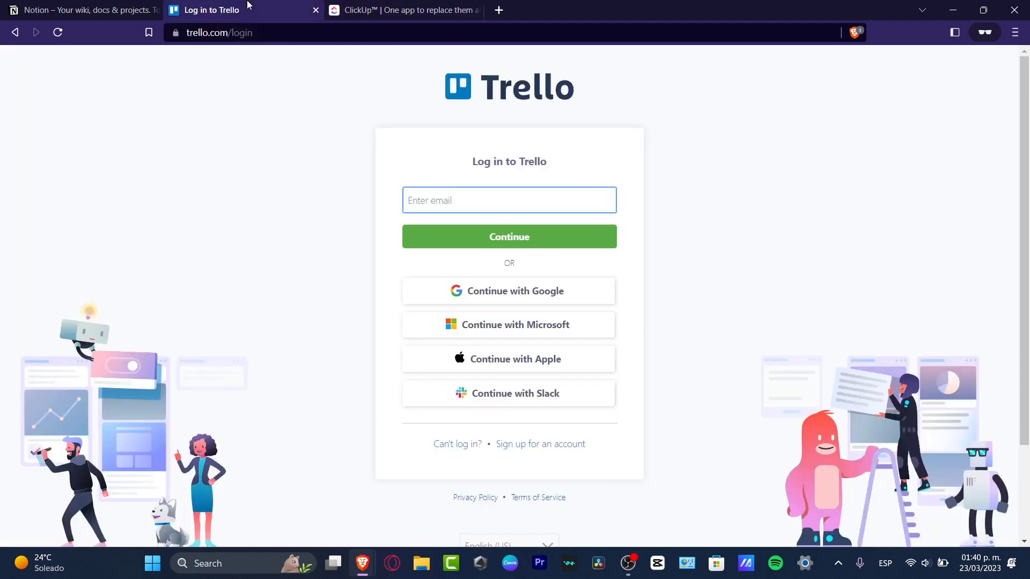
Search the web for trello and reach the pricing page through Atlassian's English Trello site.
left_click(559, 89)
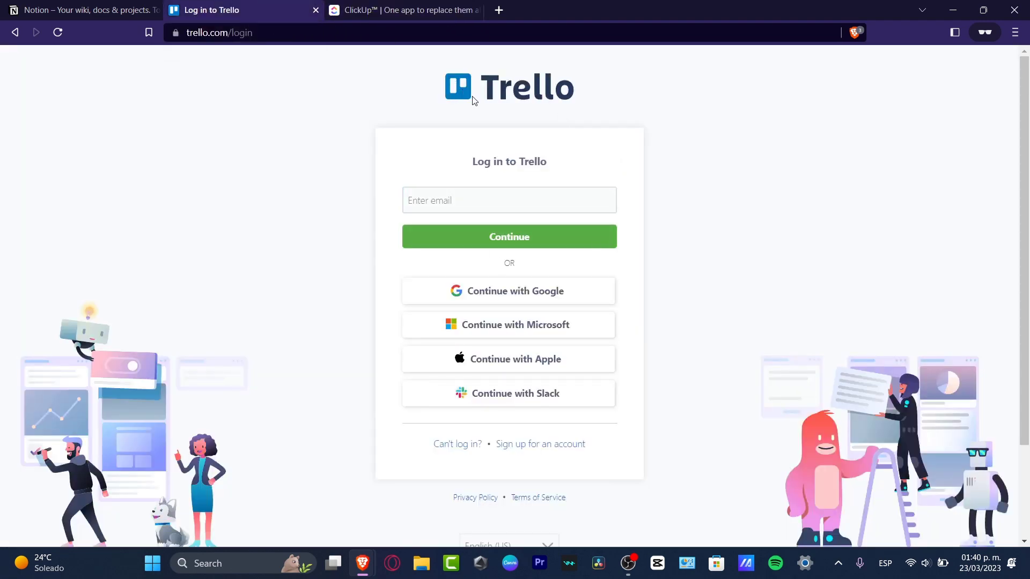
scroll(667, 363, "down", 2)
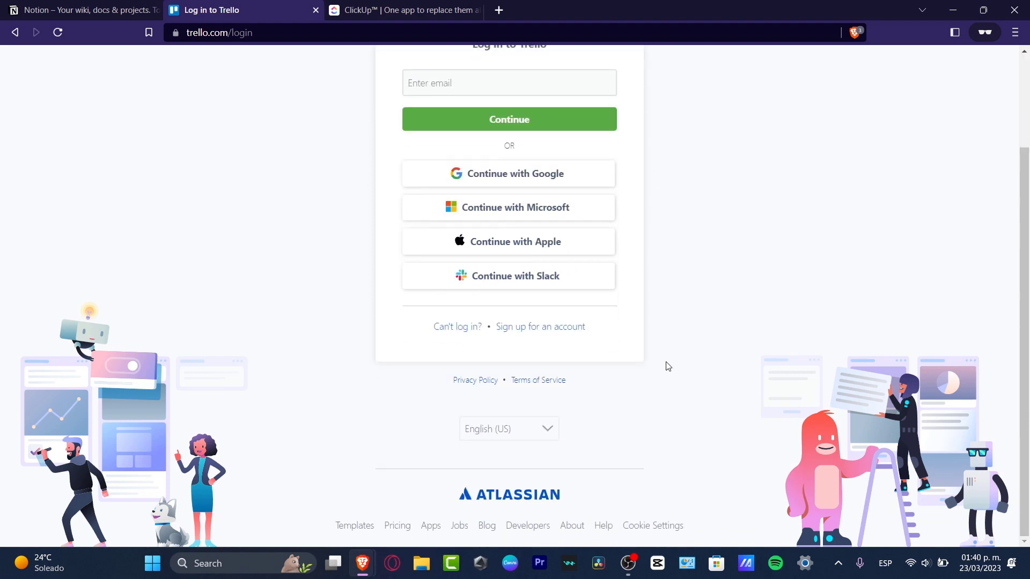
left_click(254, 33)
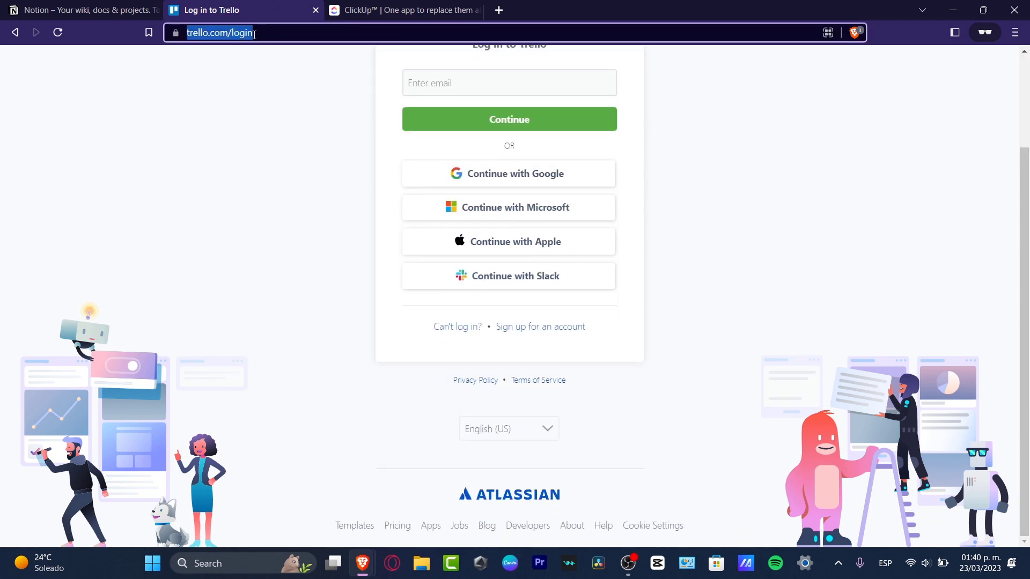
type("trello")
key("Return")
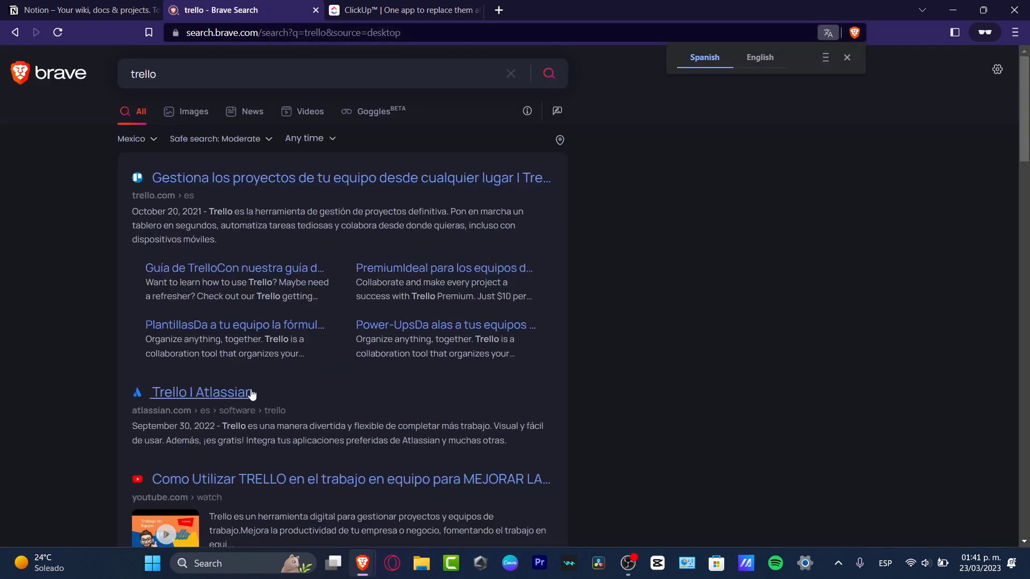
left_click(236, 400)
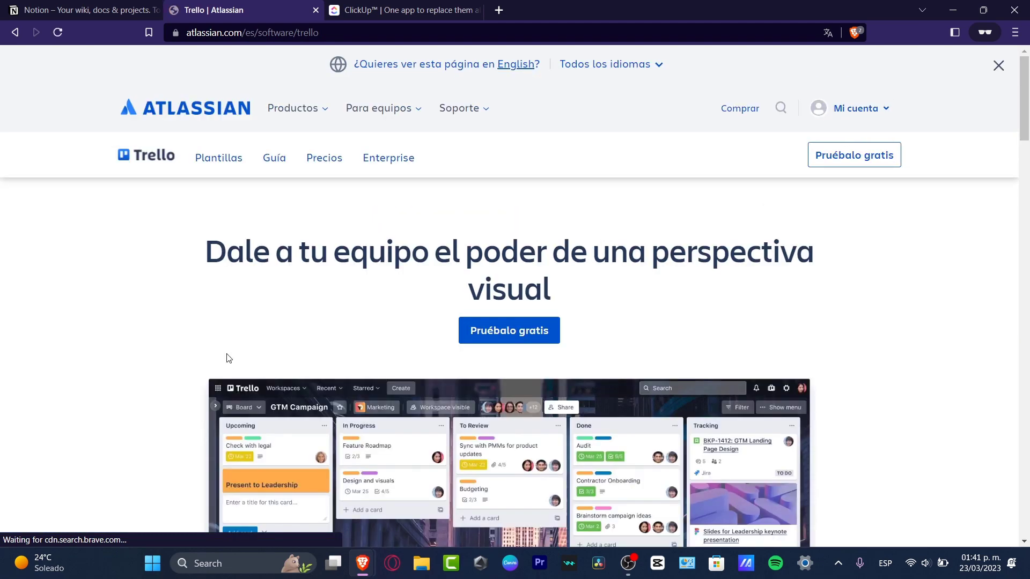
left_click(524, 65)
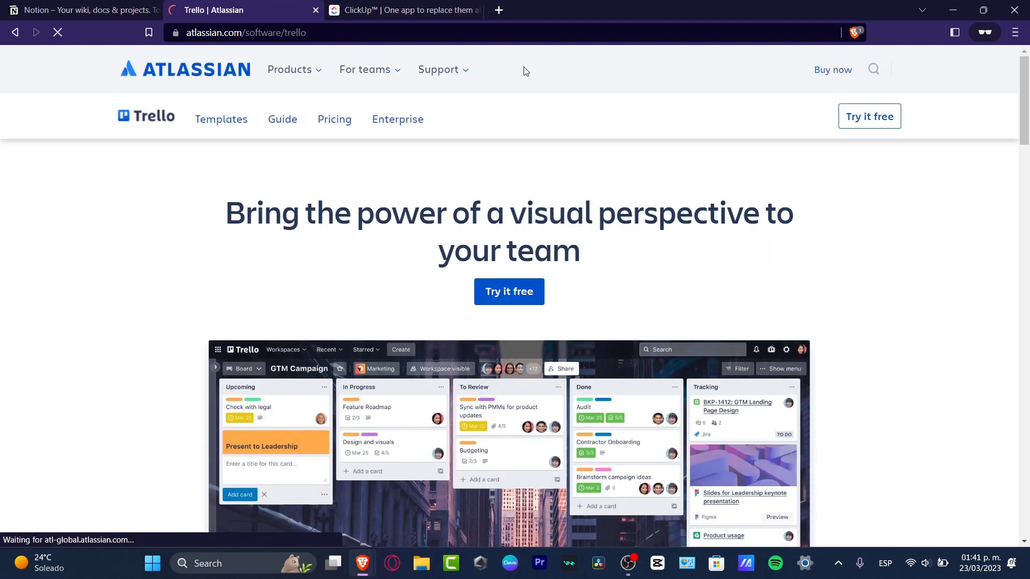
left_click(340, 127)
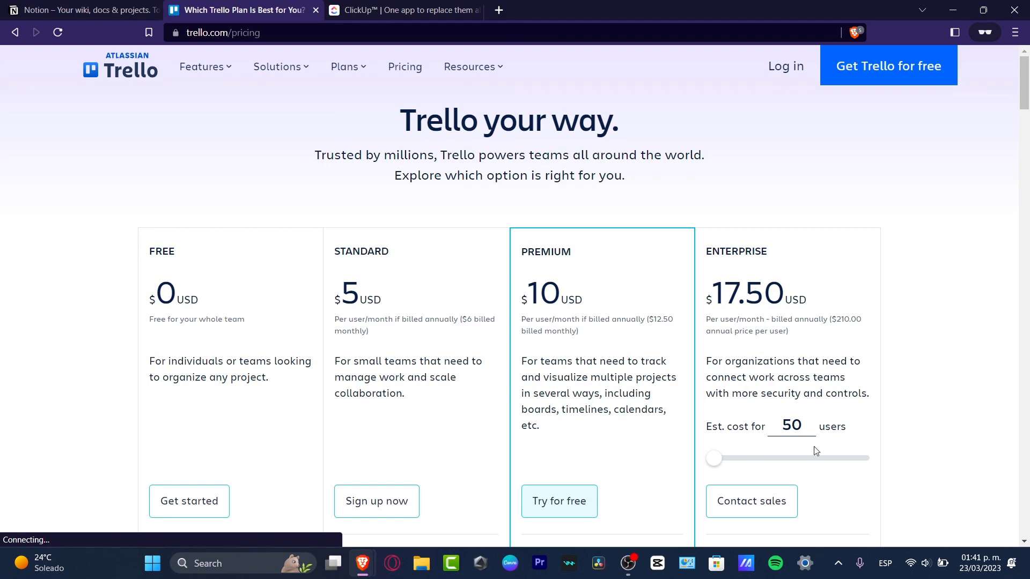
Examine the prices and intended audiences of Trello's Premium, Standard and Free plans.
scroll(815, 375, "down", 3)
scroll(815, 375, "down", 2)
scroll(814, 375, "up", 5)
left_click_drag(580, 264, 541, 253)
left_click_drag(558, 361, 631, 352)
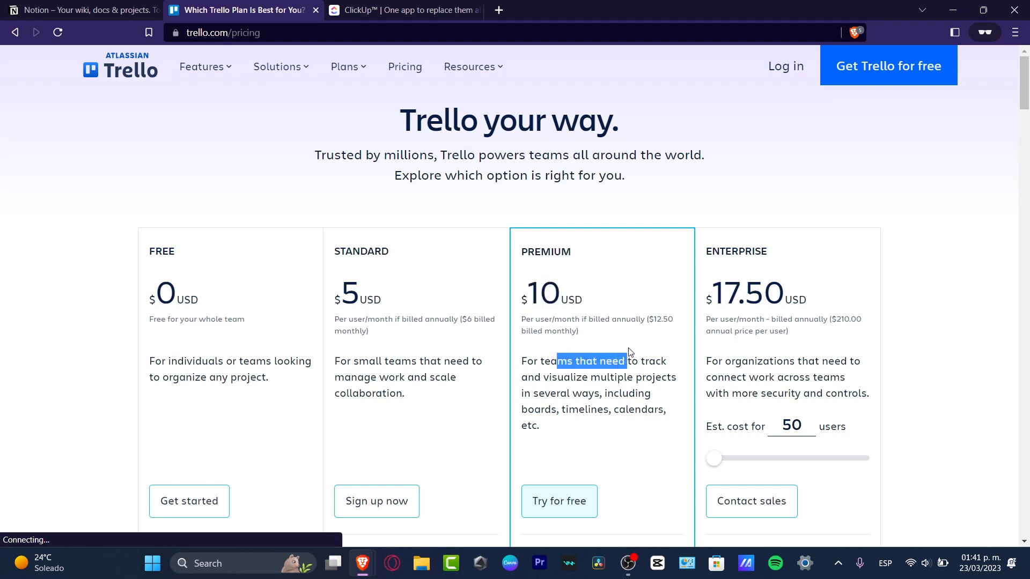
left_click_drag(391, 252, 346, 253)
left_click_drag(354, 361, 474, 398)
left_click_drag(217, 270, 170, 256)
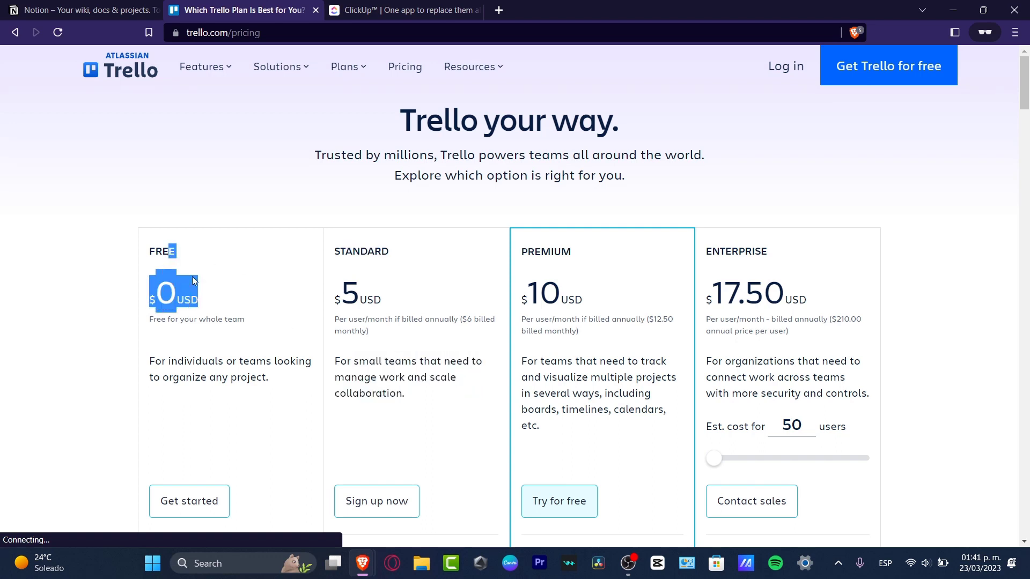
left_click_drag(184, 361, 294, 380)
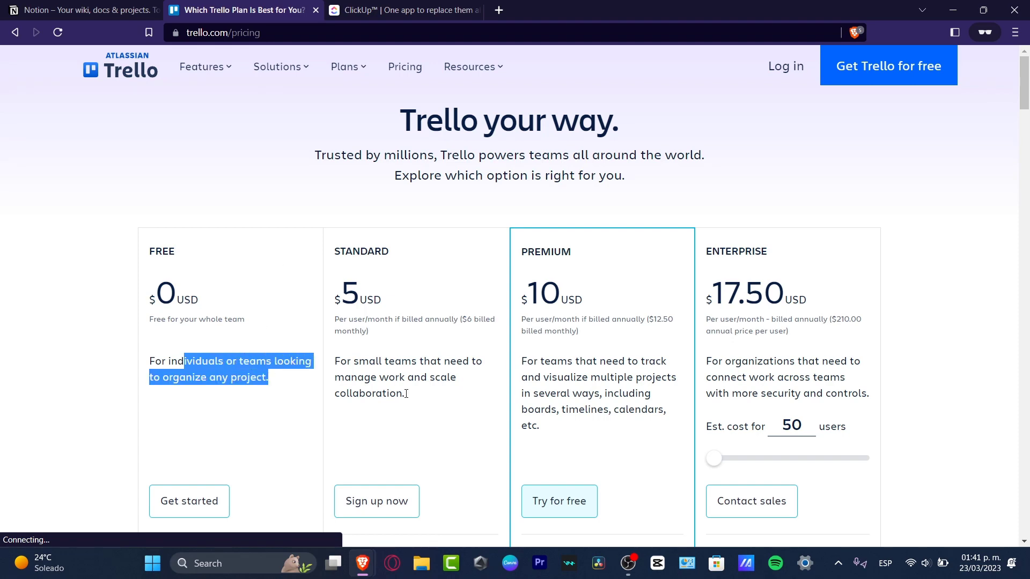
Review the feature lists of the Trello plans, highlighting what the Free plan includes.
scroll(399, 337, "down", 7)
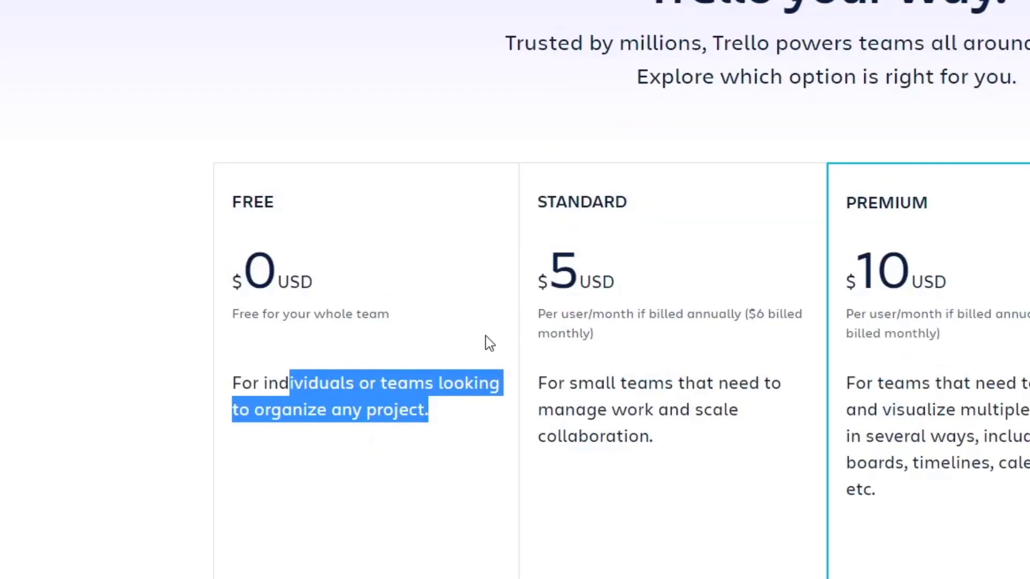
scroll(485, 340, "down", 5)
scroll(485, 370, "down", 5)
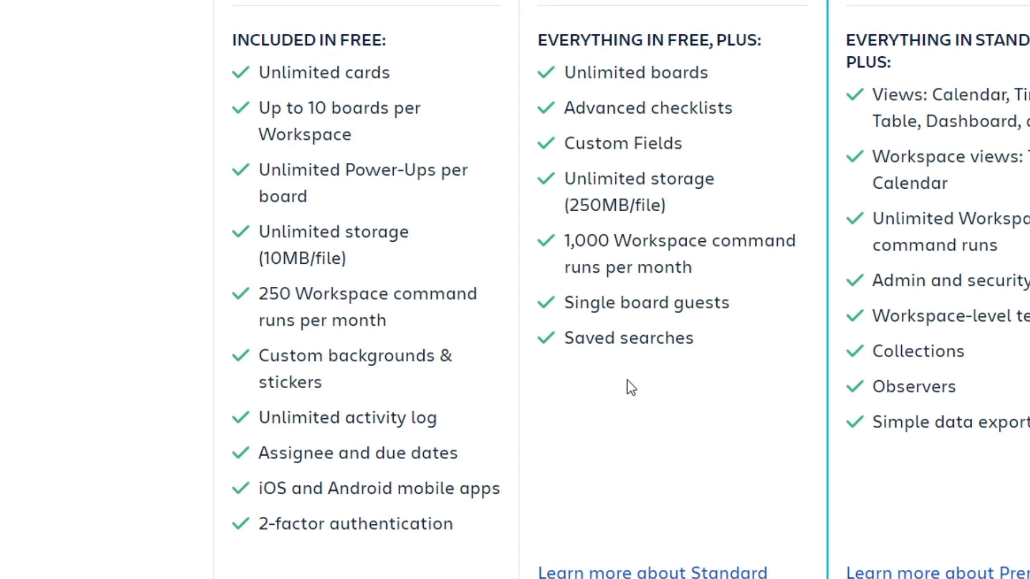
left_click_drag(448, 510, 243, 85)
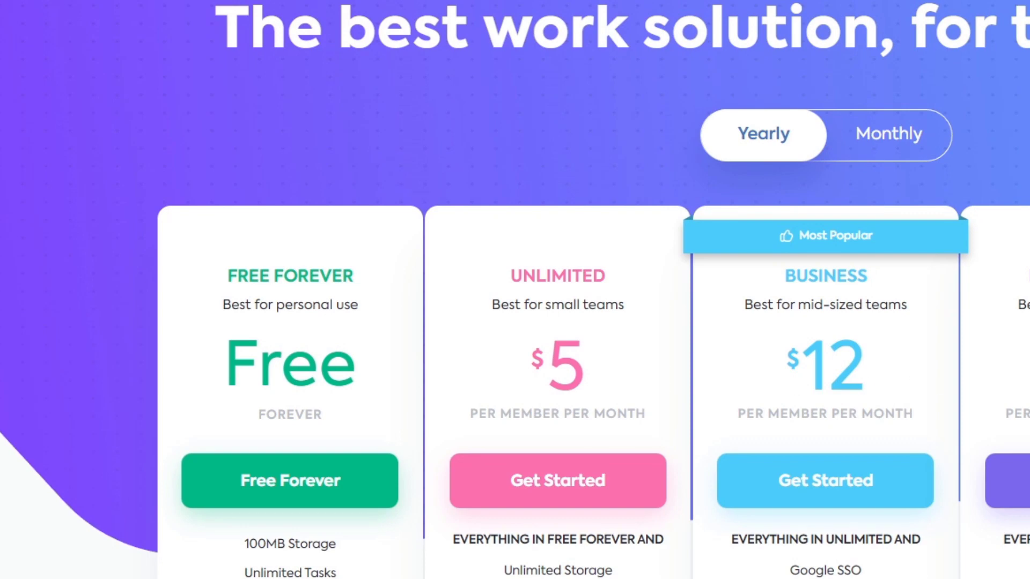
Examine the features of ClickUp's Free Forever and Unlimited plans, including the details on storage, members, integrations and guest permissions.
scroll(557, 290, "down", 5)
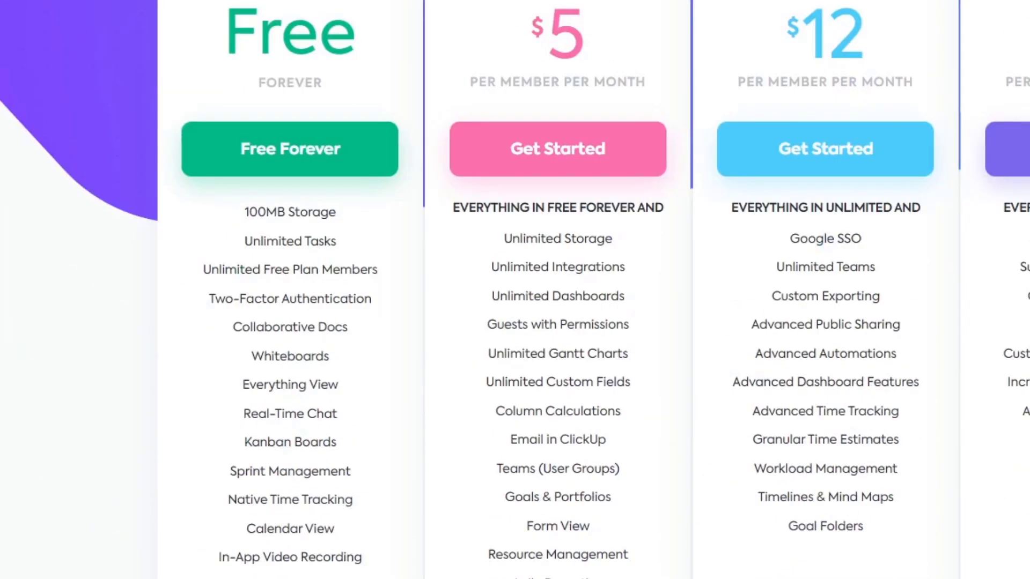
mouse_move(298, 209)
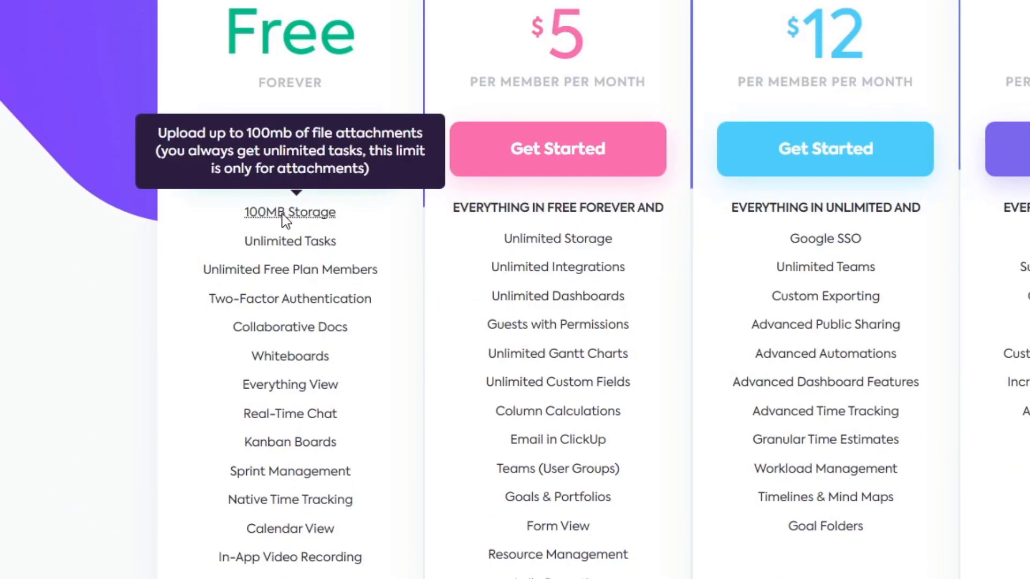
mouse_move(324, 243)
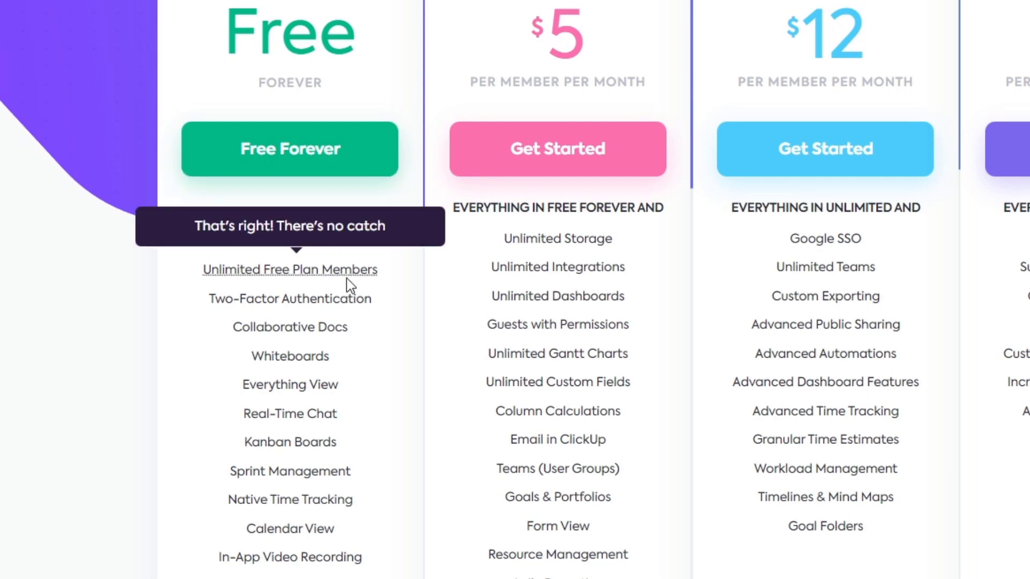
mouse_move(349, 308)
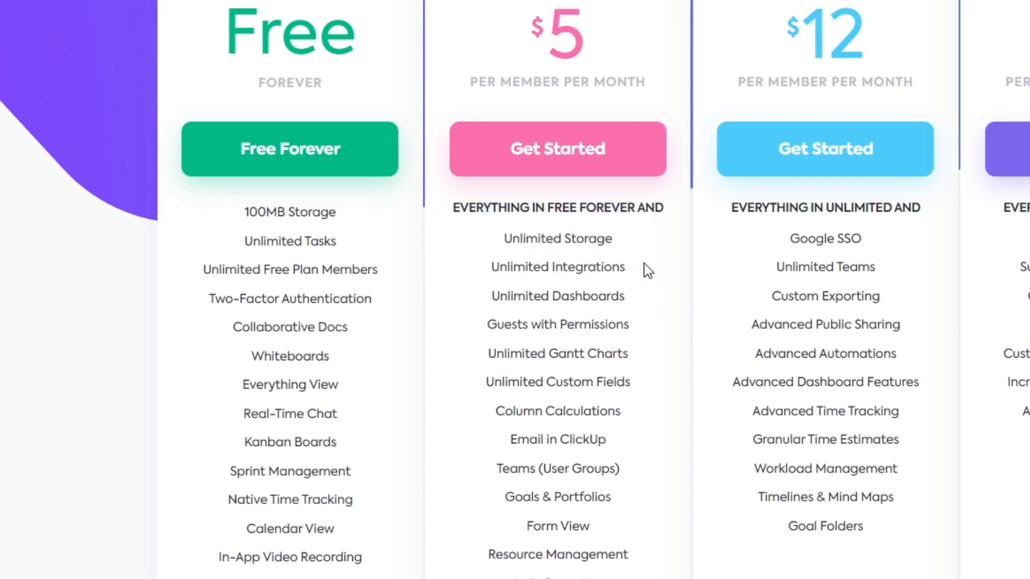
left_click_drag(644, 268, 567, 271)
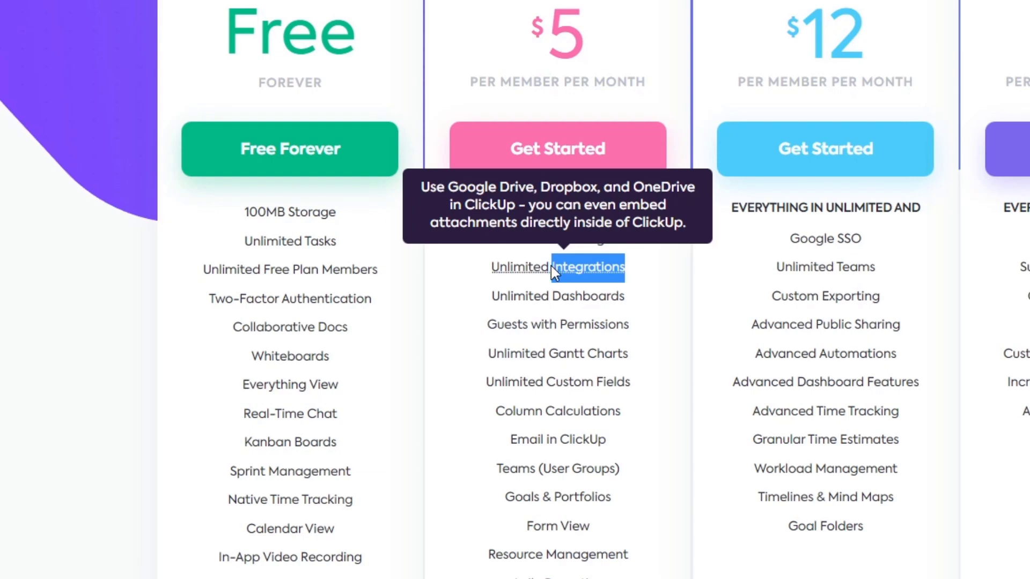
mouse_move(556, 292)
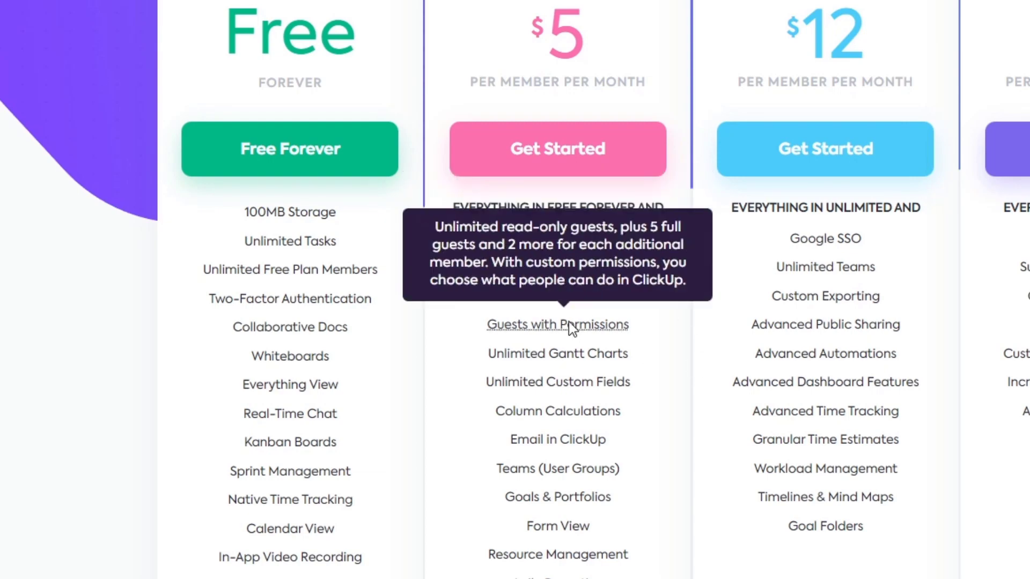
scroll(558, 356, "up", 5)
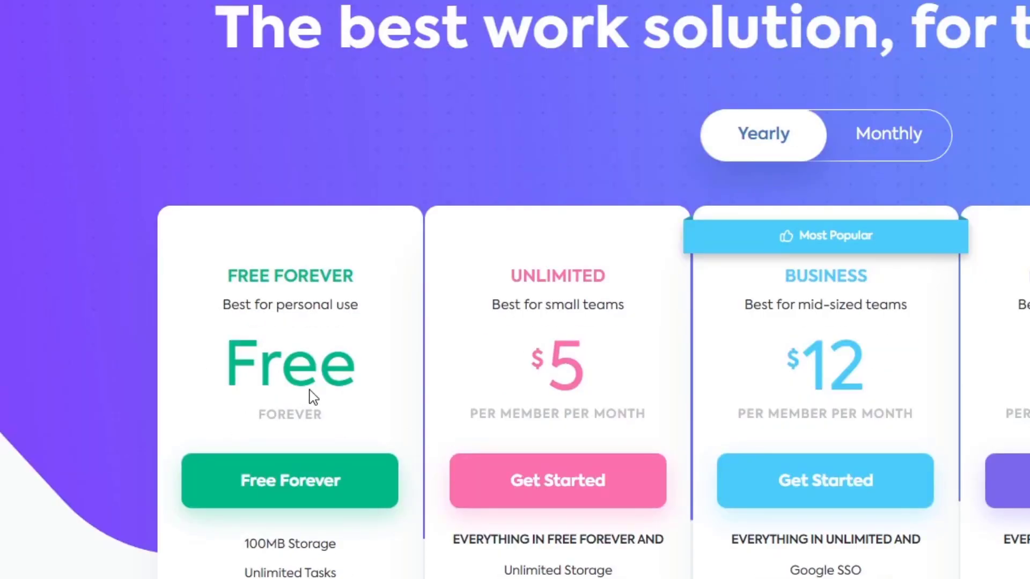
scroll(635, 393, "down", 5)
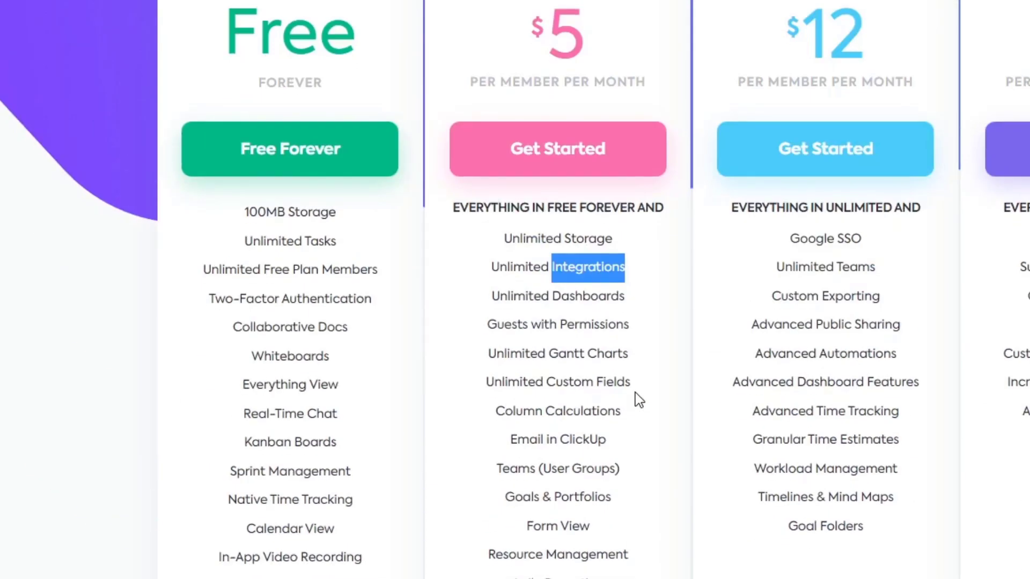
scroll(635, 392, "up", 5)
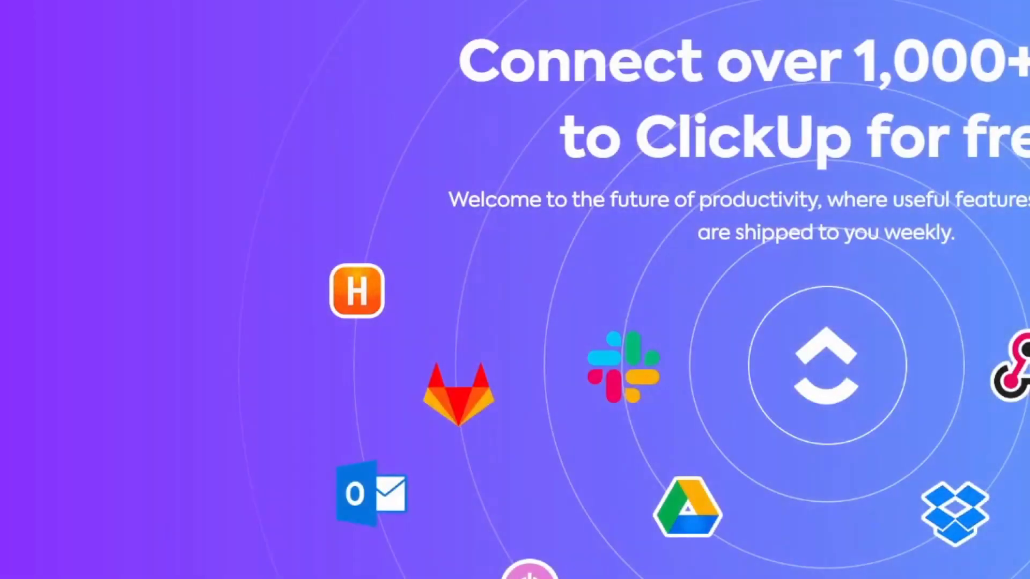
Browse ClickUp's native integrations, from the API and GitHub to OneDrive and Outlook.
scroll(515, 290, "down", 5)
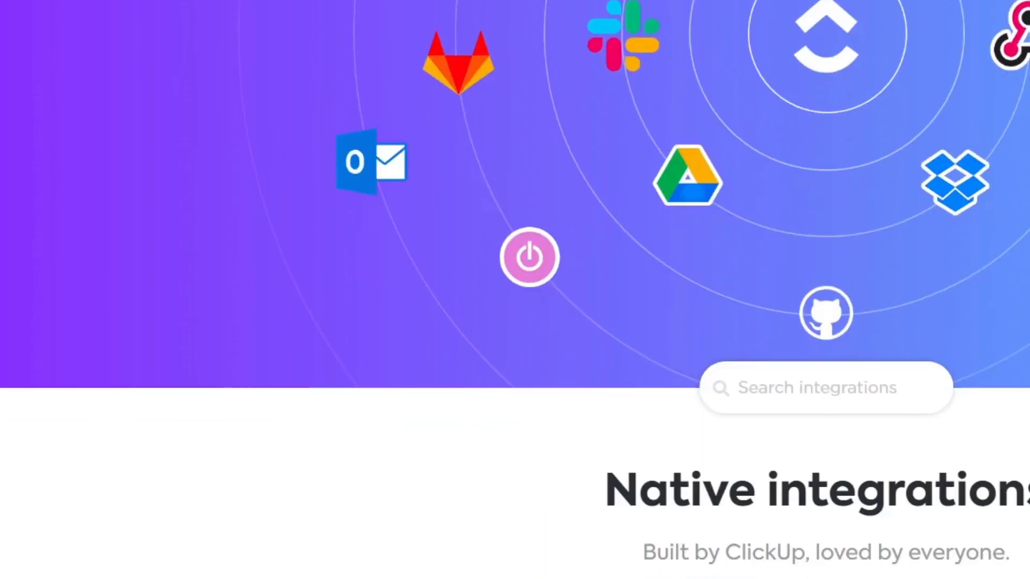
scroll(515, 289, "down", 5)
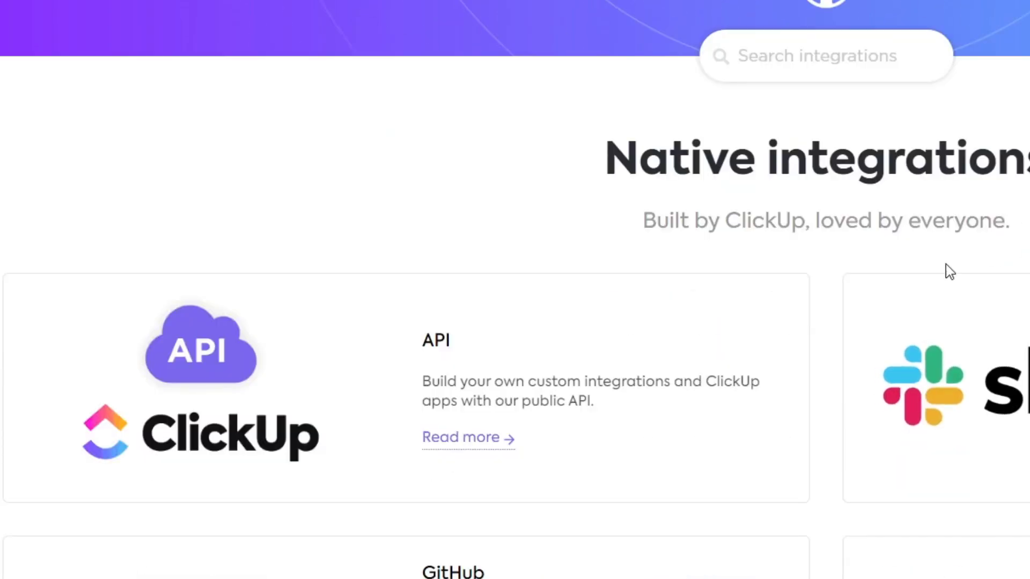
scroll(565, 410, "down", 5)
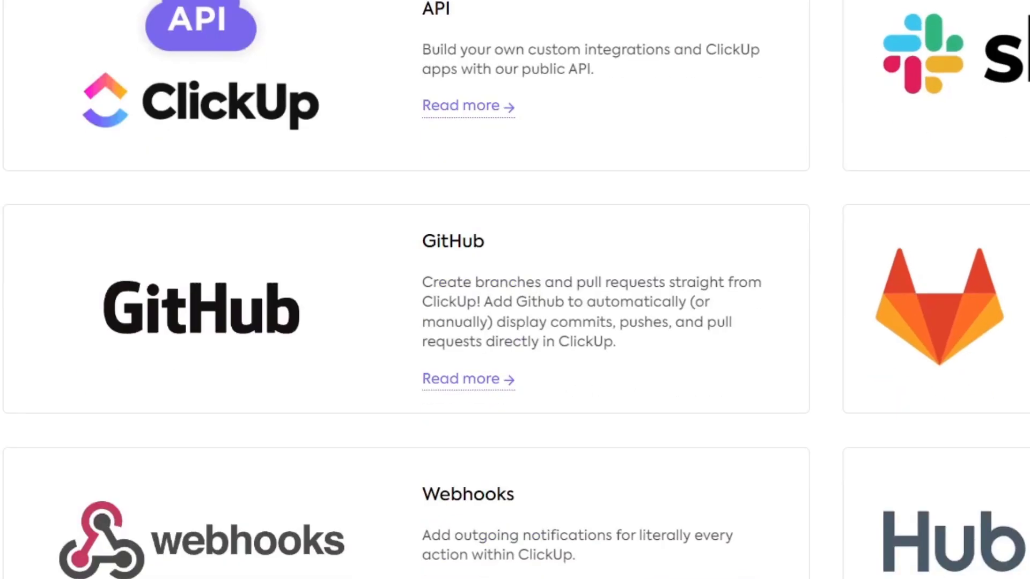
scroll(678, 375, "down", 5)
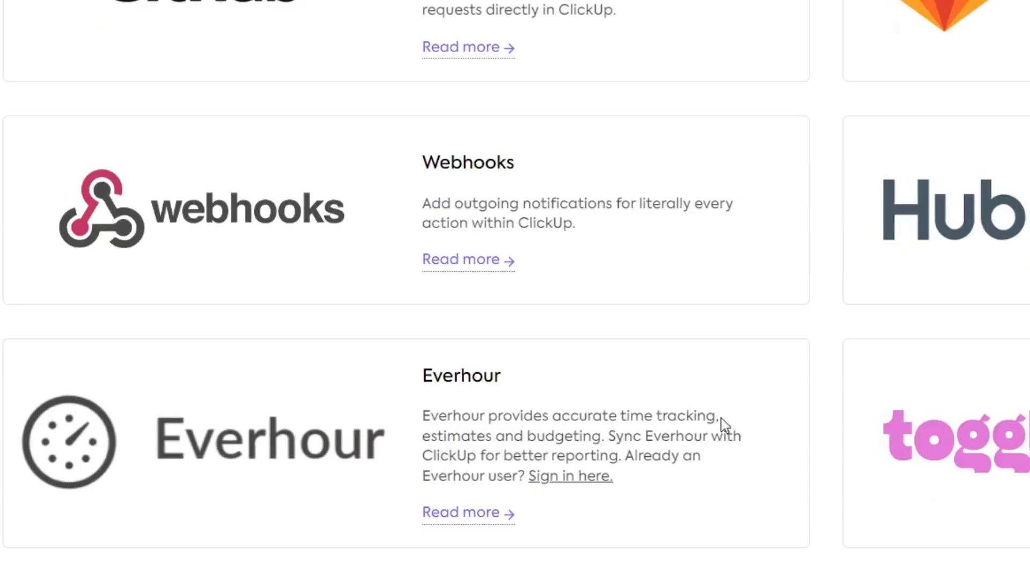
scroll(706, 416, "down", 5)
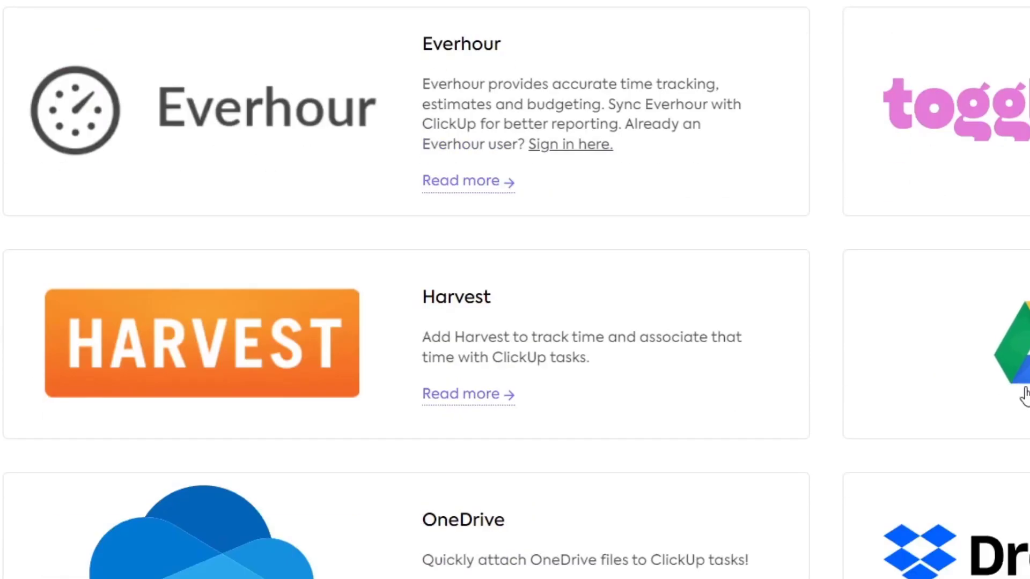
scroll(153, 554, "down", 5)
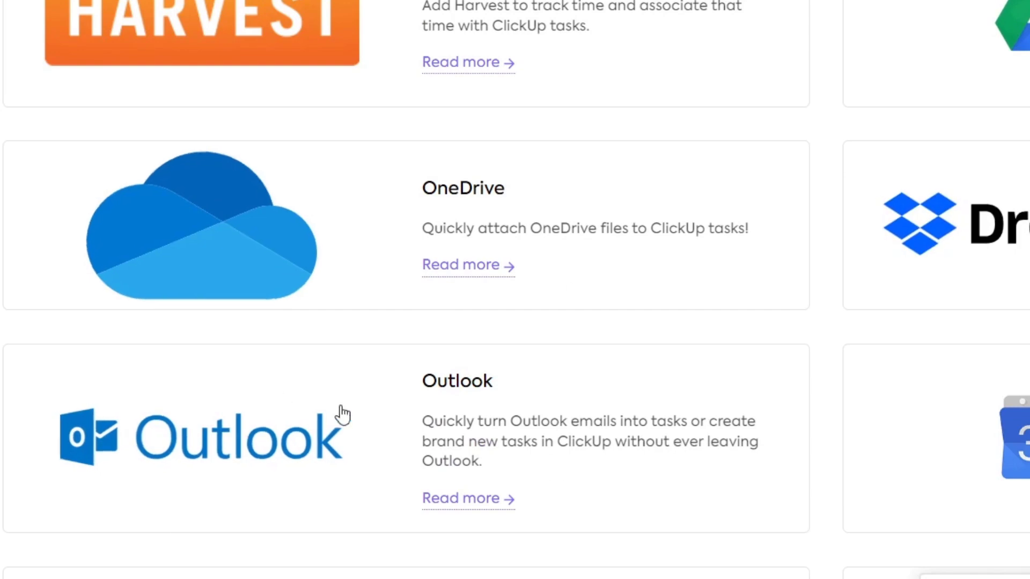
scroll(356, 464, "down", 5)
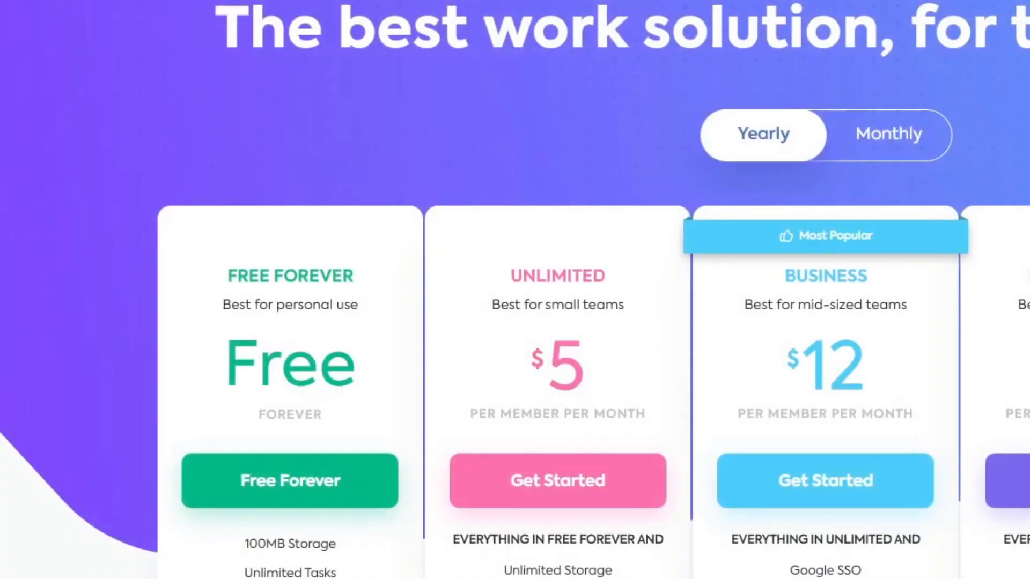
Compare the prices and included features of the ClickUp plans with those of Notion's Free, Plus and Business plans.
scroll(681, 341, "down", 5)
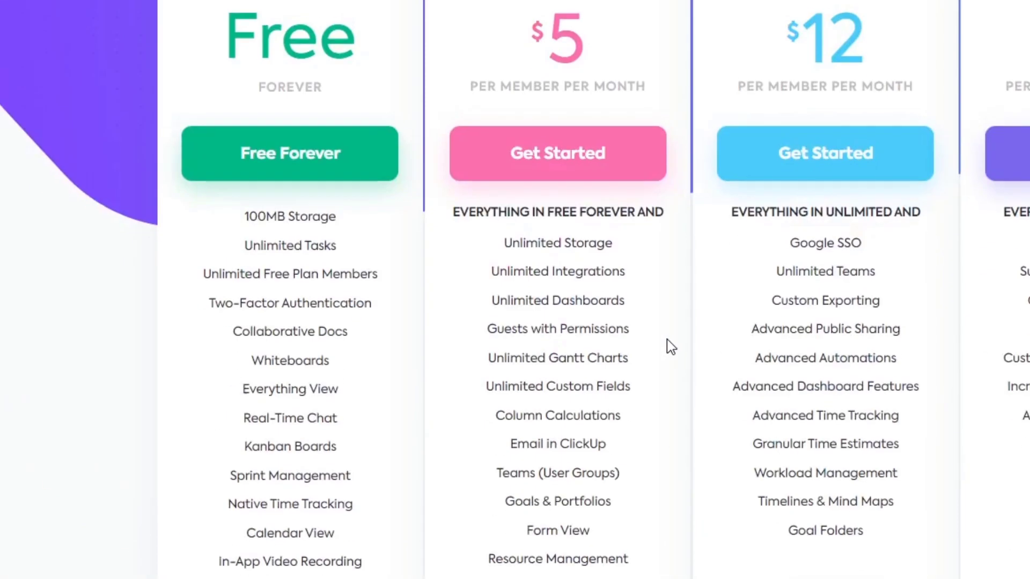
scroll(652, 317, "up", 5)
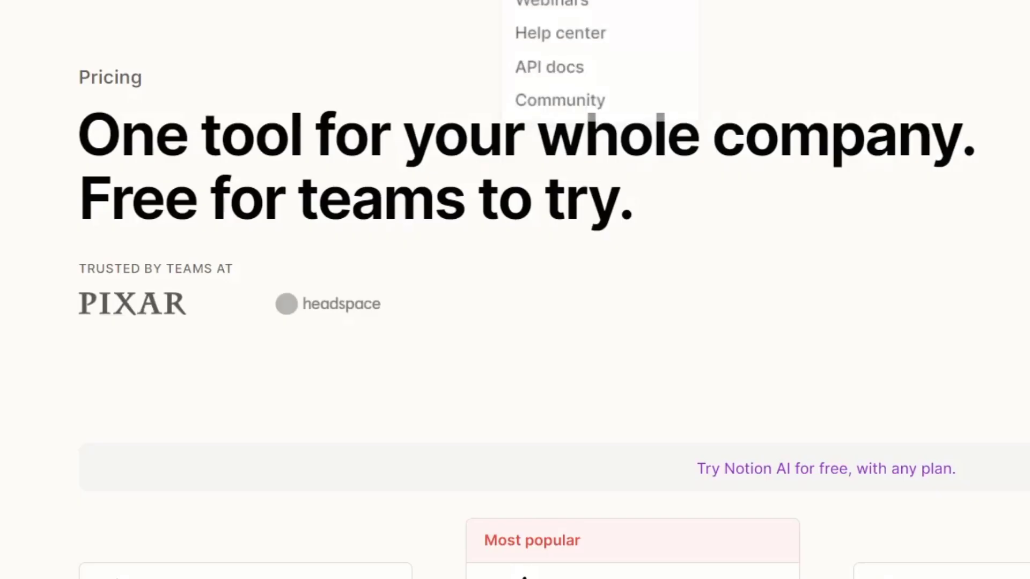
scroll(874, 157, "down", 5)
scroll(875, 158, "down", 5)
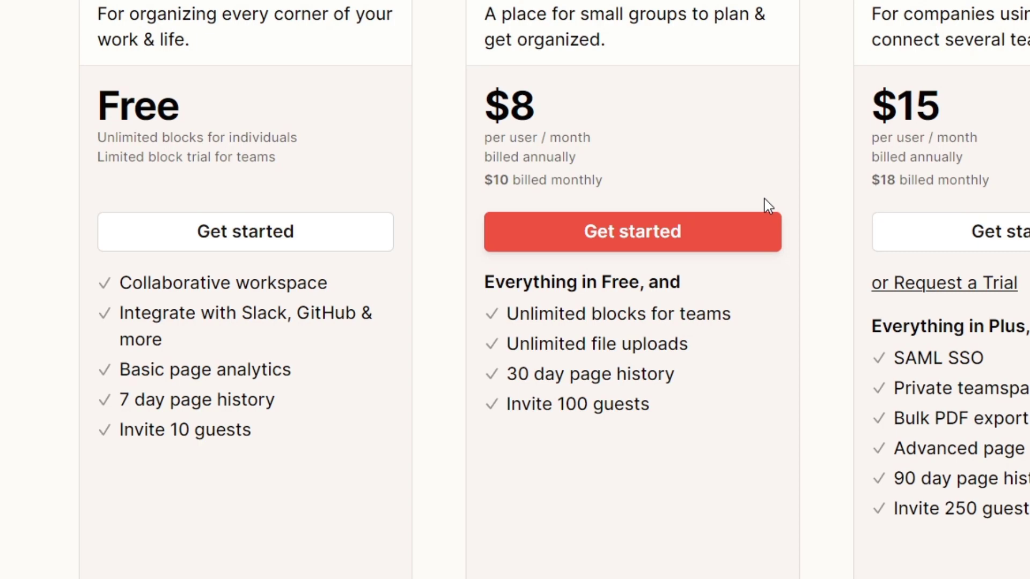
scroll(804, 451, "up", 9)
scroll(804, 453, "up", 3)
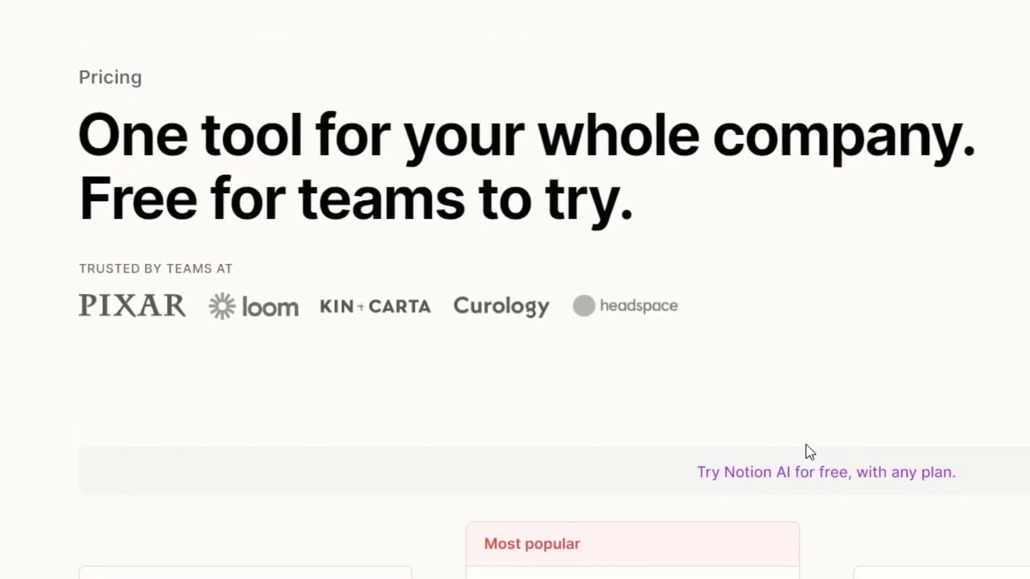
scroll(809, 450, "down", 6)
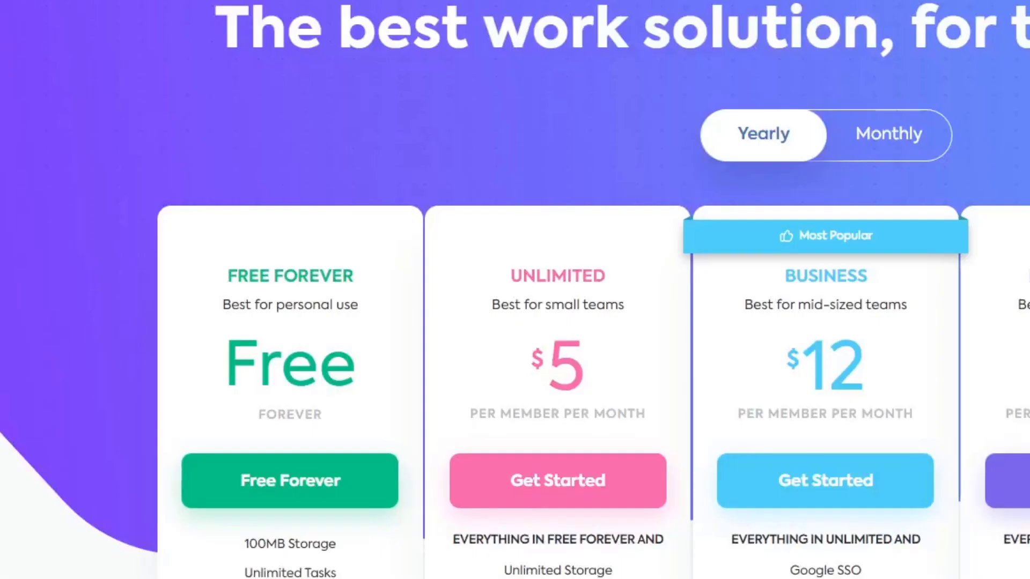
scroll(852, 549, "down", 6)
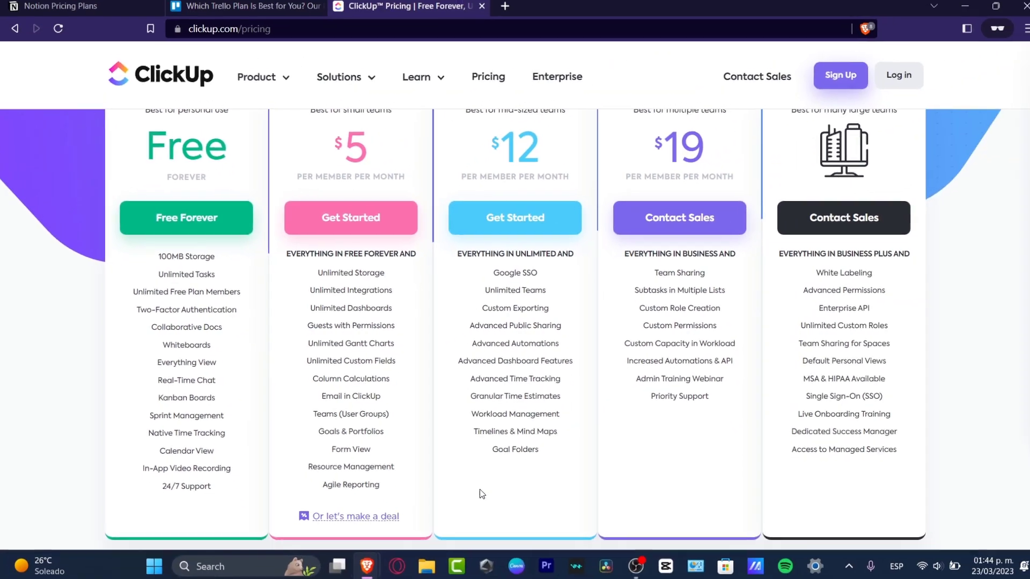
Close the ClickUp, Trello and Notion pricing pages and look over the Trello and ClickUp onboarding pages.
left_click(476, 10)
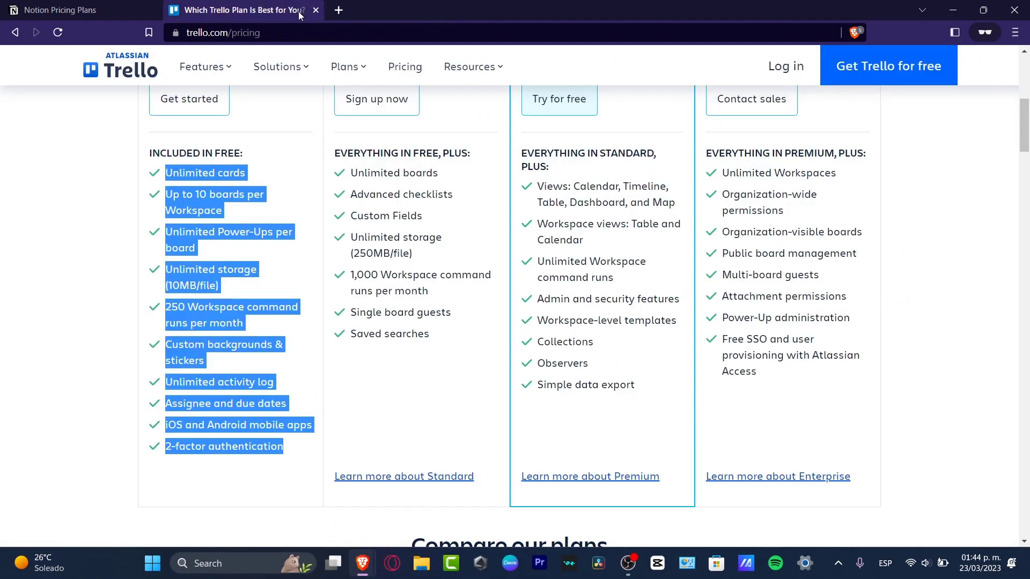
left_click(315, 10)
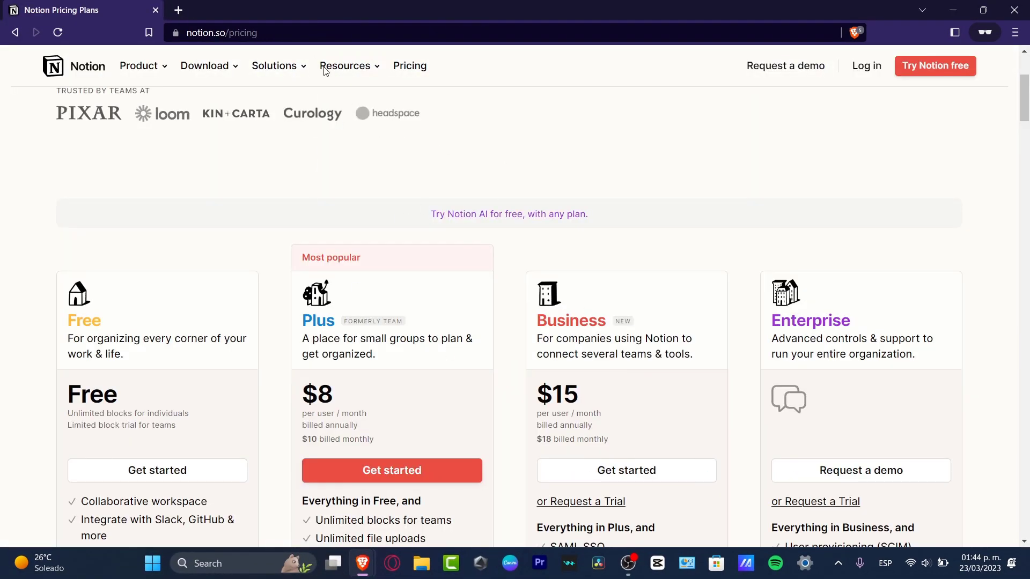
left_click(157, 9)
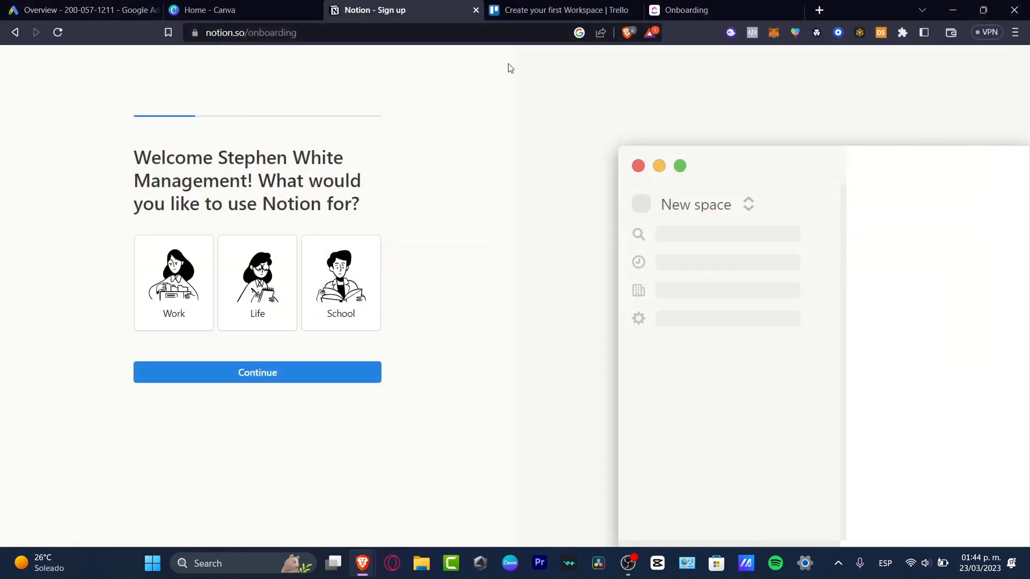
left_click(592, 8)
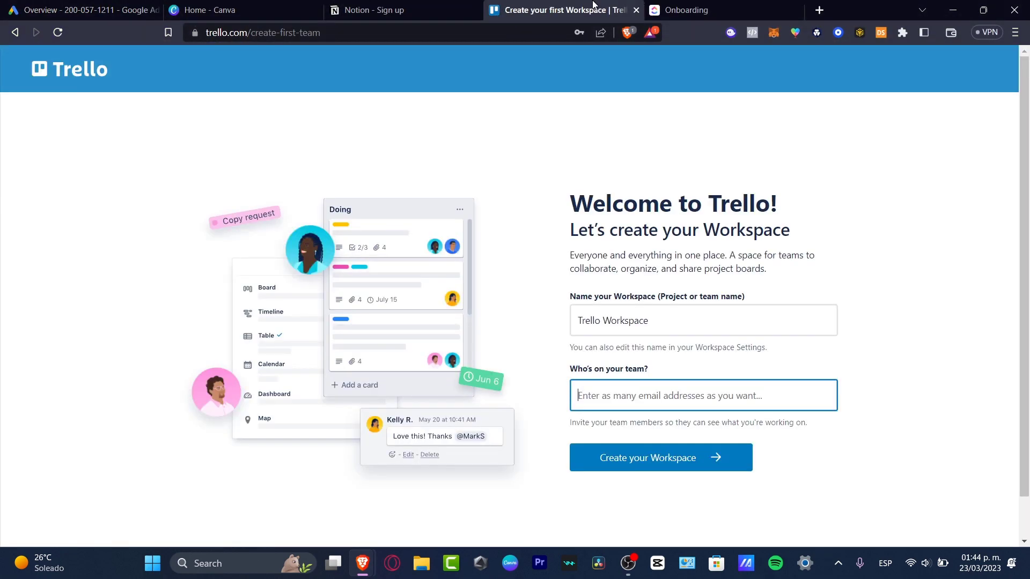
left_click(700, 7)
In the Notion sign-up, choose Work as the use, name the company Youtube 2023, and select a company size.
left_click(397, 6)
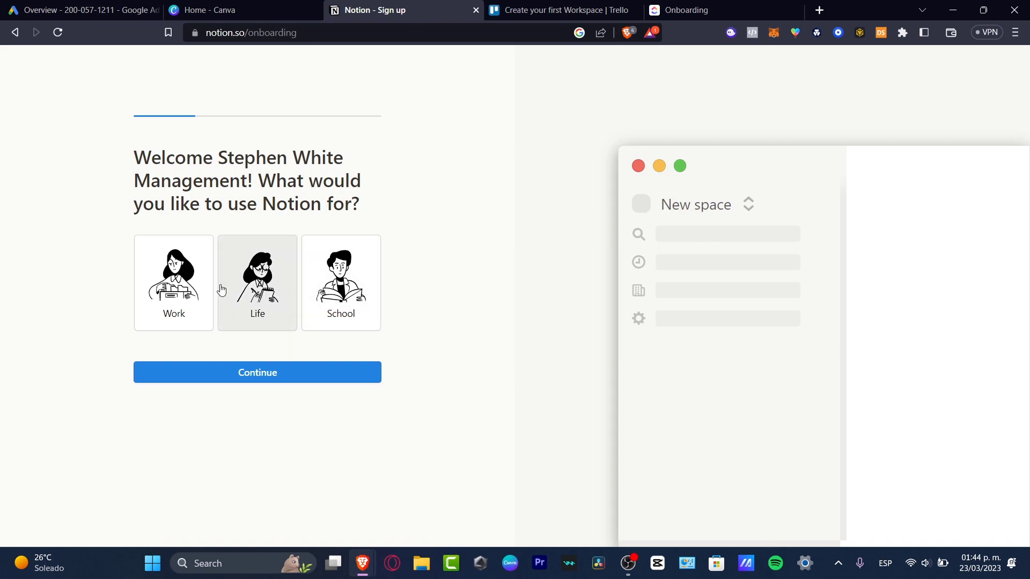
left_click(182, 300)
left_click(270, 374)
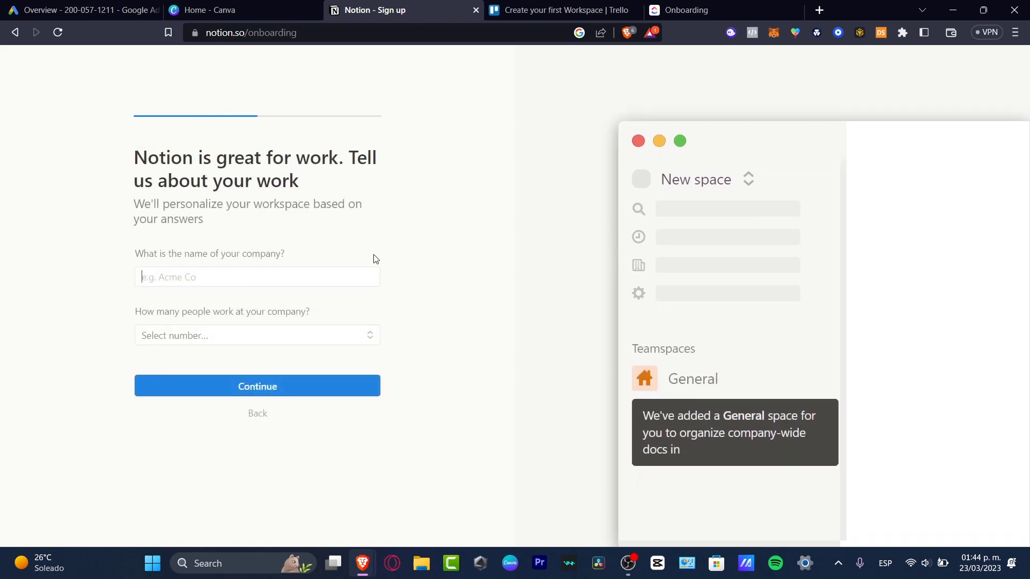
type("Youtube 2023")
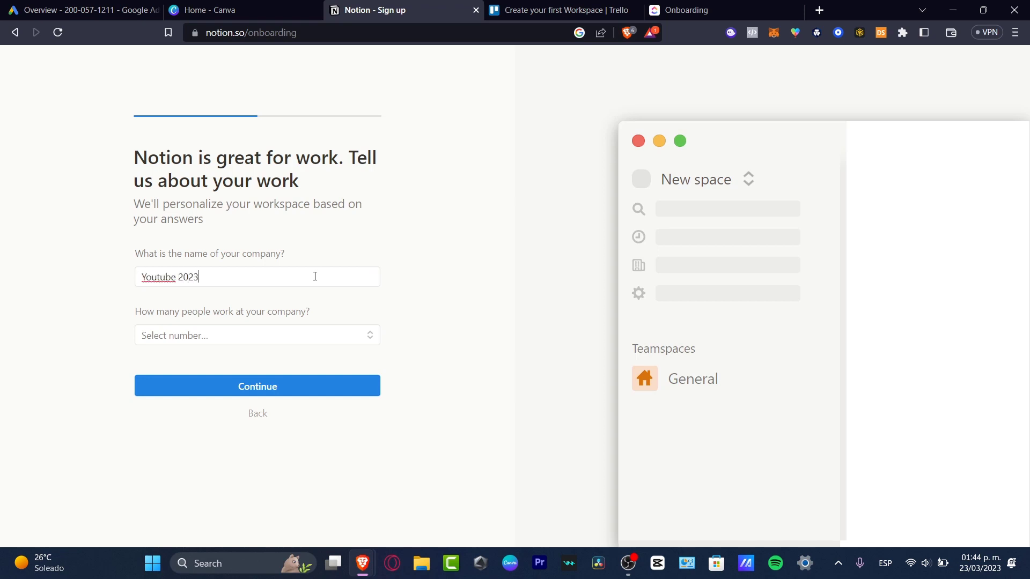
left_click(301, 333)
left_click(223, 364)
left_click(257, 390)
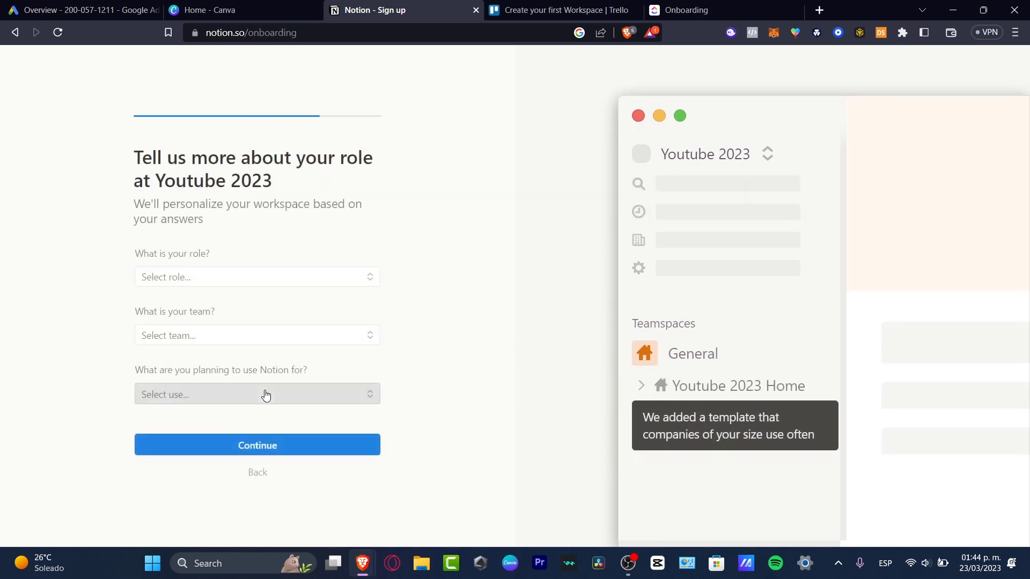
Set the role to Individual Contributor, the team to Creative and the planned use to Other, and finish the Notion onboarding.
left_click(257, 274)
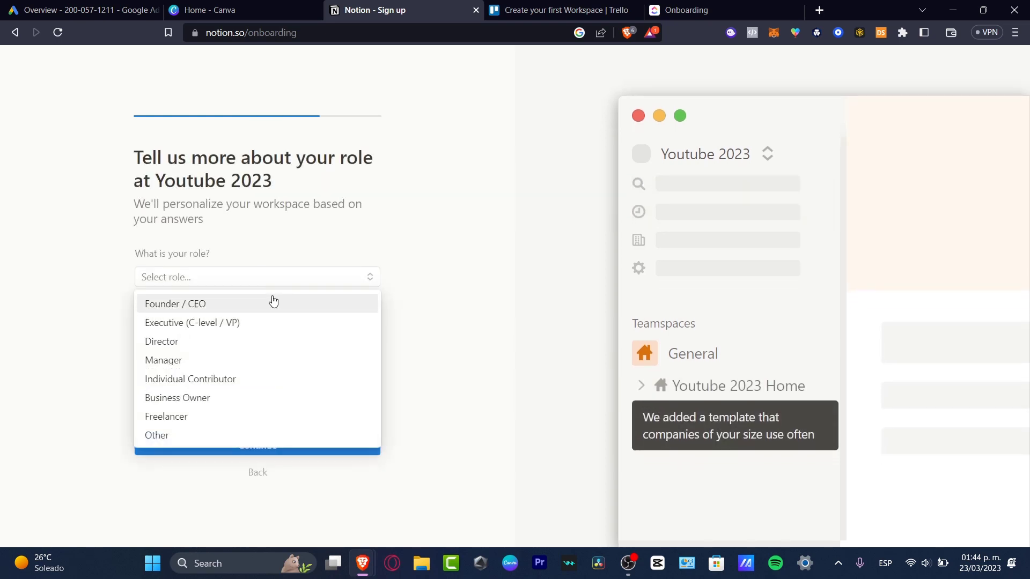
left_click(277, 305)
left_click(263, 281)
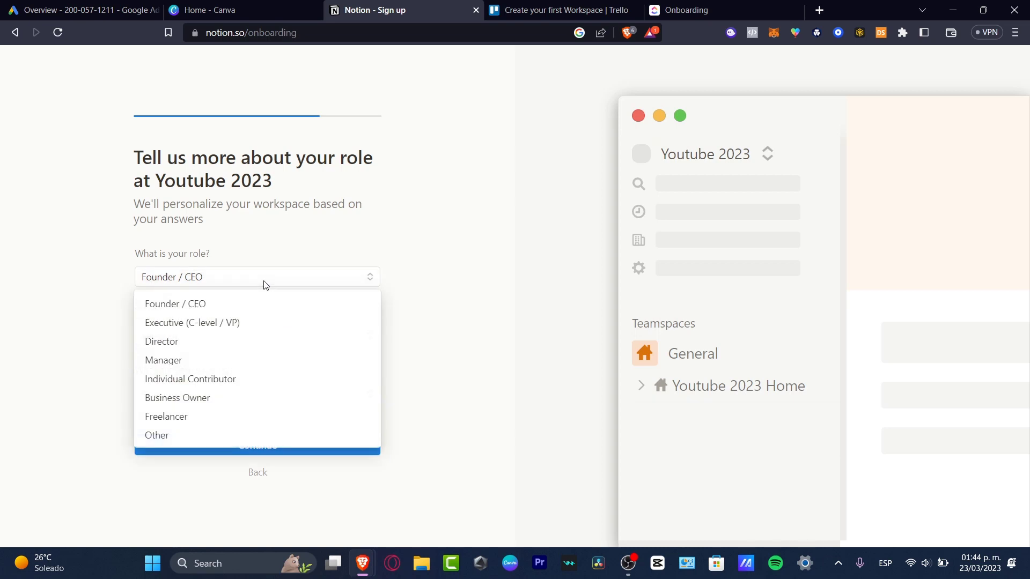
left_click(278, 380)
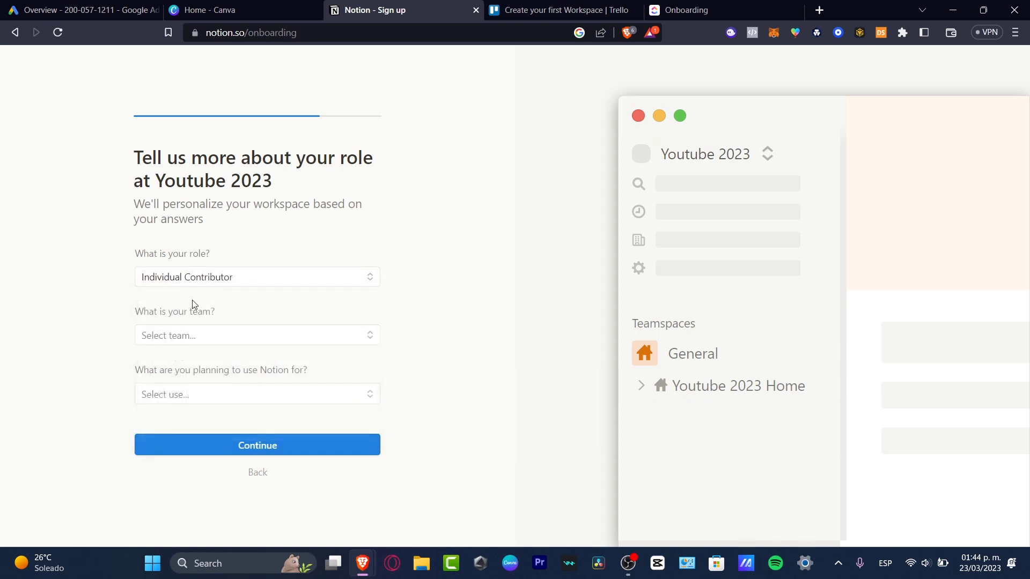
left_click(224, 339)
left_click(225, 251)
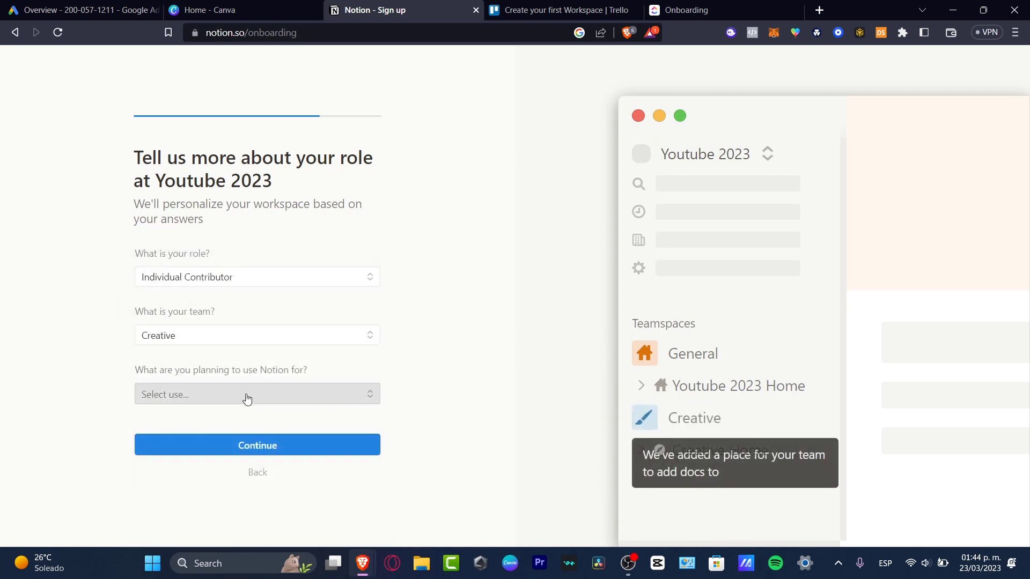
left_click(247, 397)
left_click(231, 368)
left_click(274, 445)
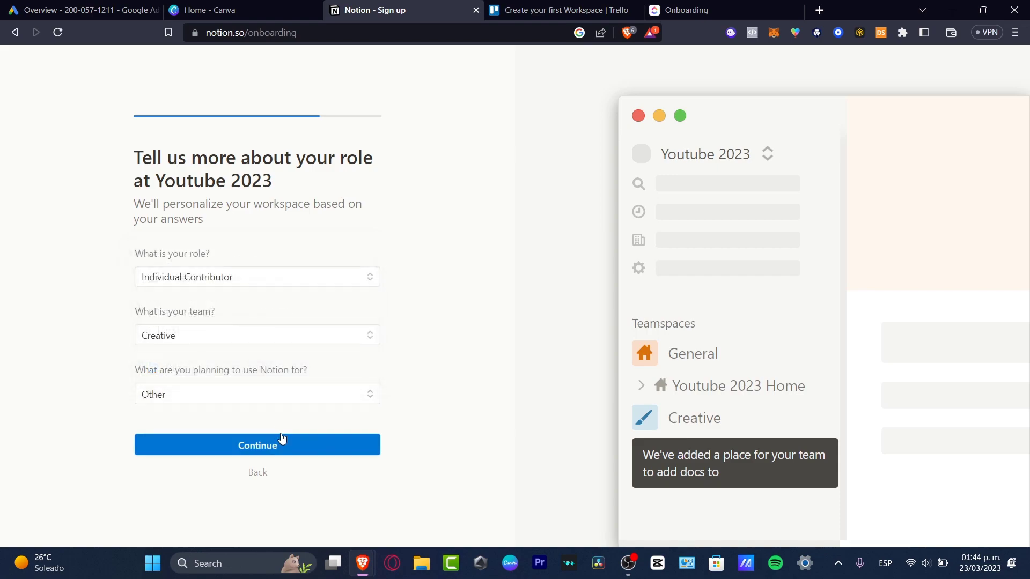
left_click(272, 401)
left_click(318, 433)
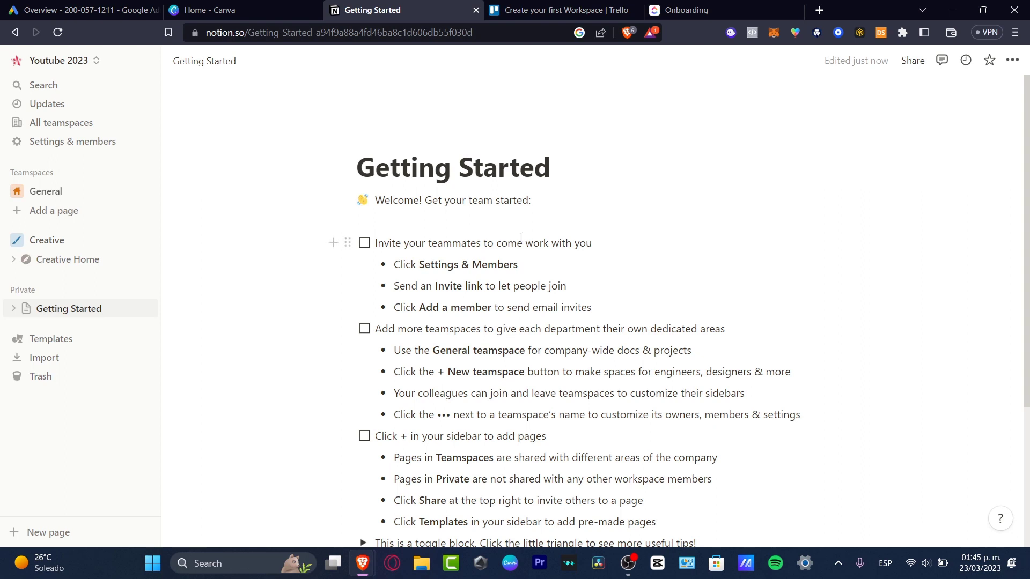
Mark the three to-dos on the Getting Started page as done: inviting teammates, adding teamspaces and adding pages.
left_click(365, 243)
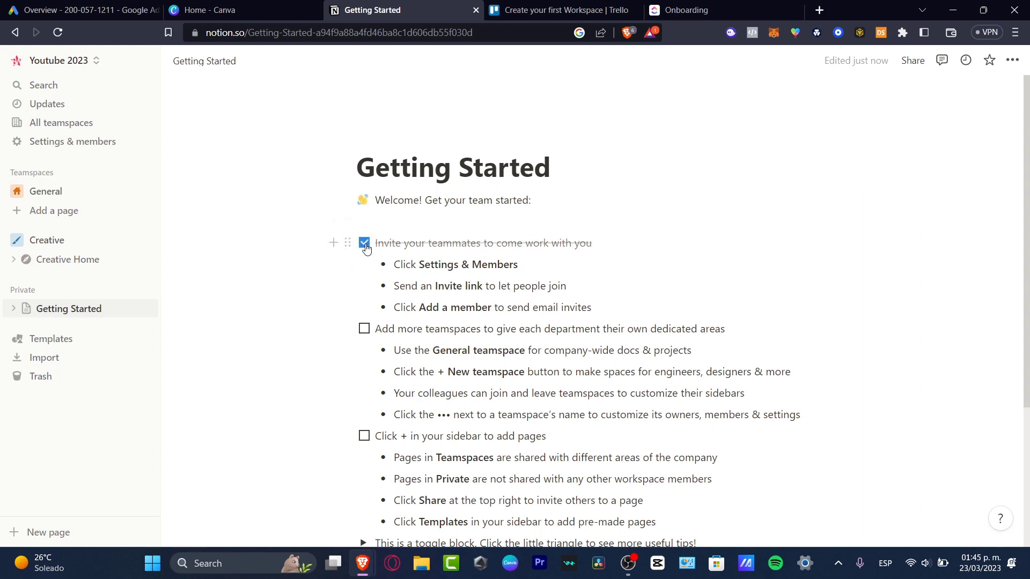
left_click(365, 329)
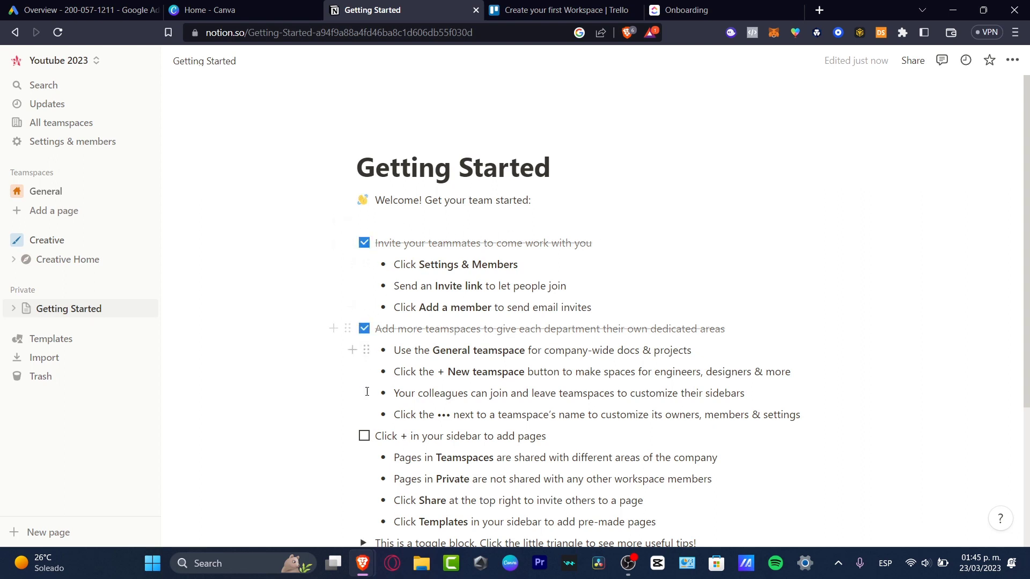
left_click(365, 439)
left_click(365, 437)
scroll(446, 409, "down", 4)
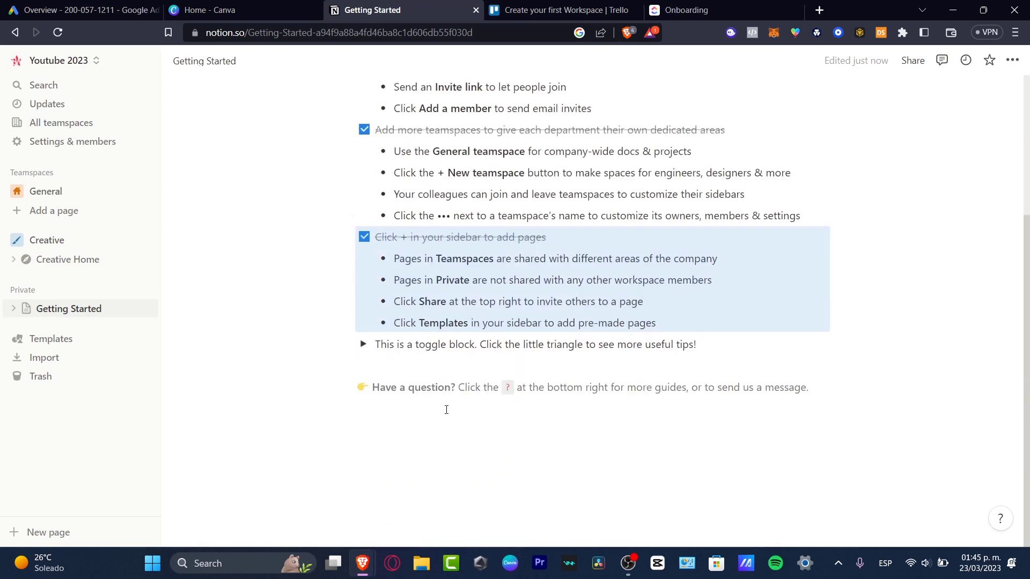
left_click(492, 422)
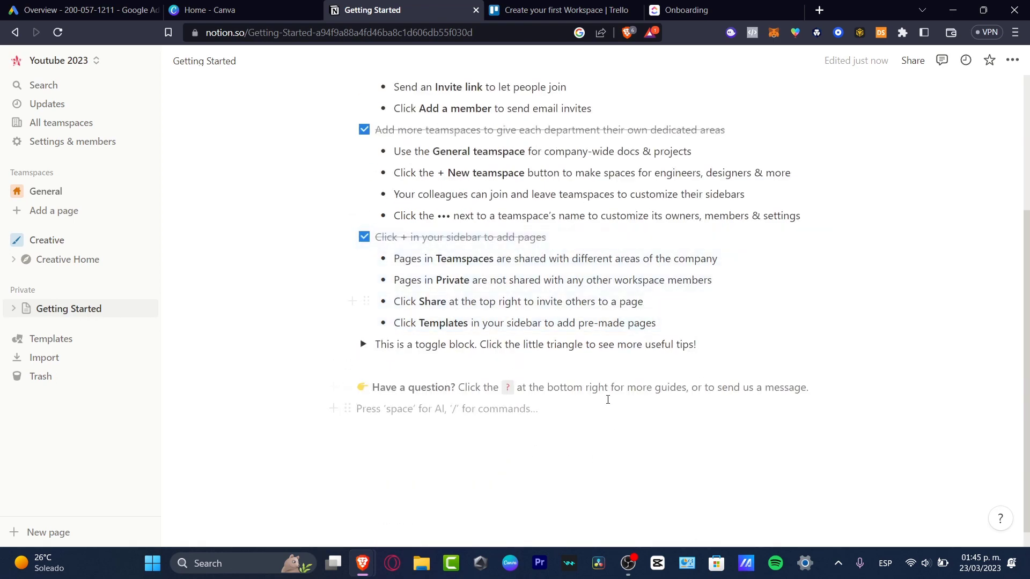
scroll(607, 400, "up", 4)
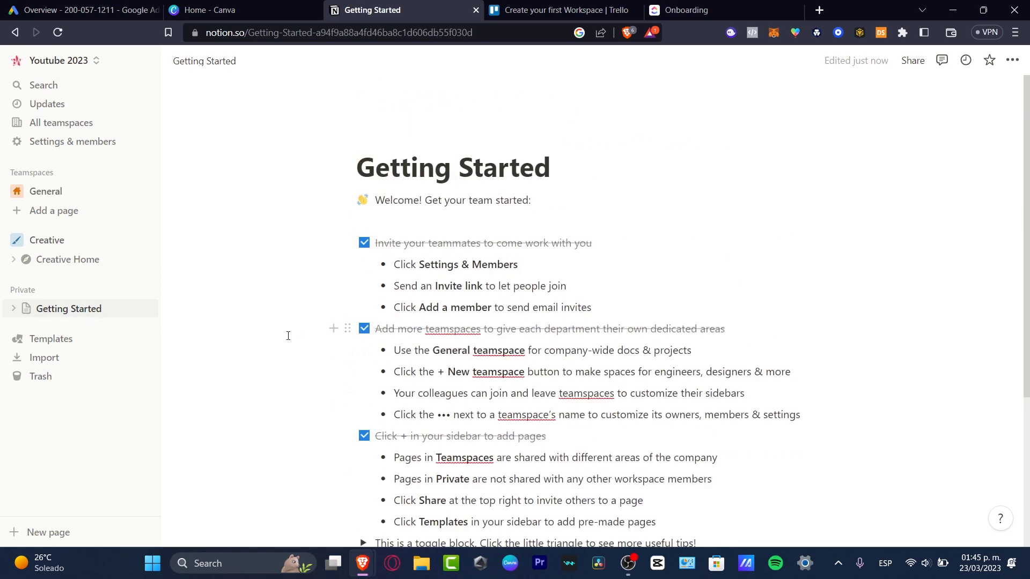
Add a page titled "Youtube Management 2023" to the General teamspace and start its body as an empty page.
left_click(49, 189)
left_click(54, 191)
left_click(60, 212)
left_click(59, 212)
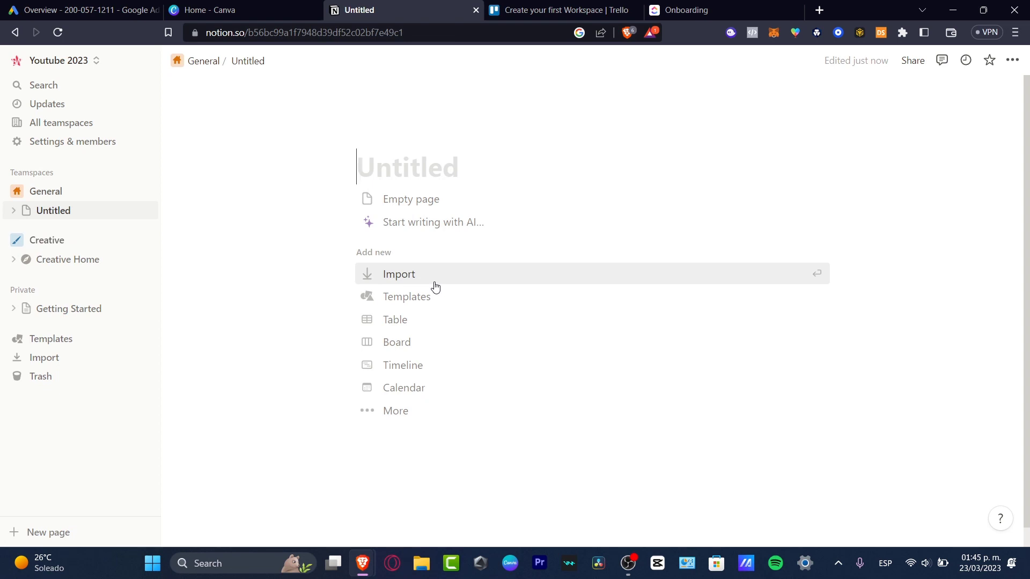
type("Yout")
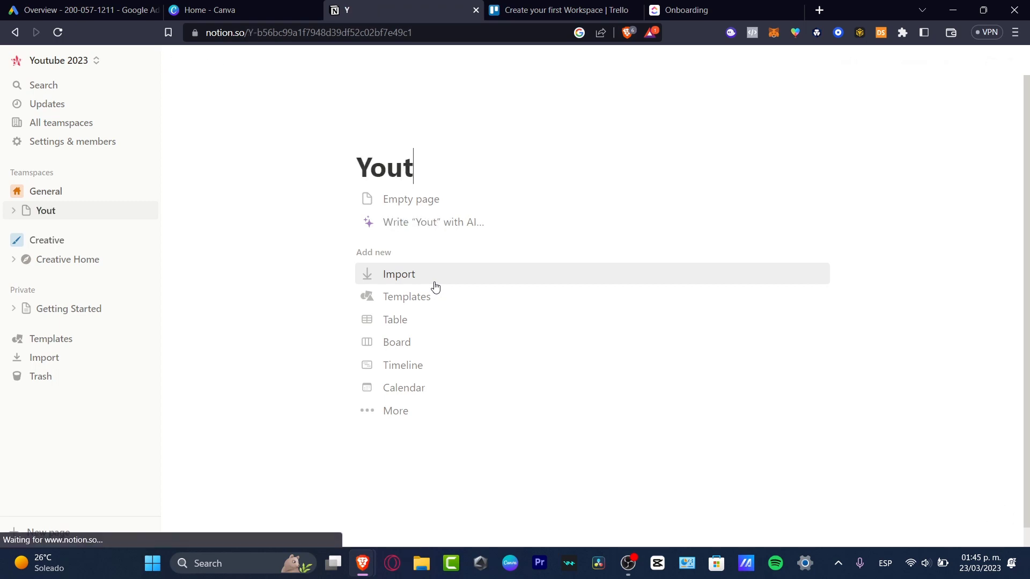
type("ube Management 2023")
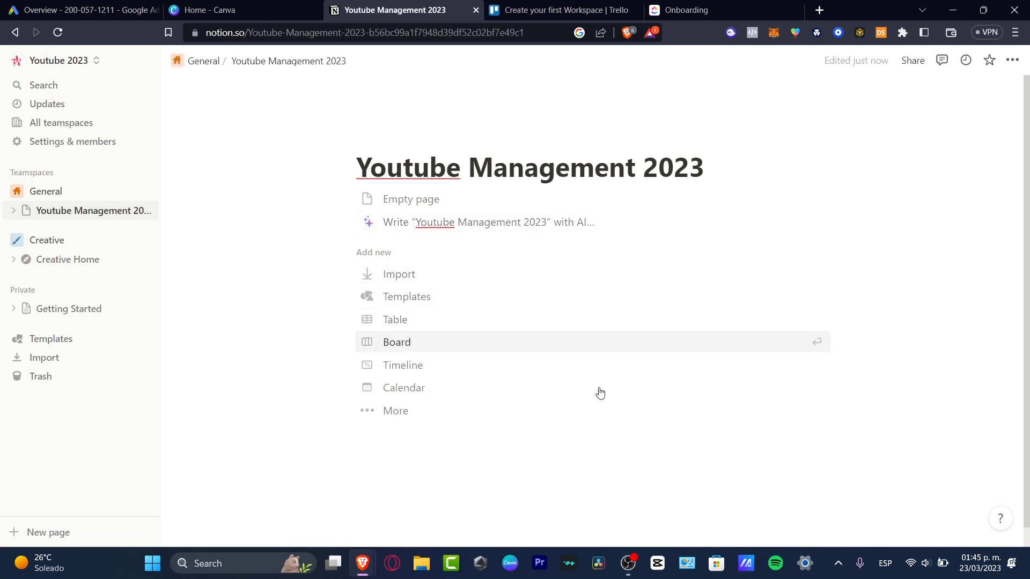
key("Return")
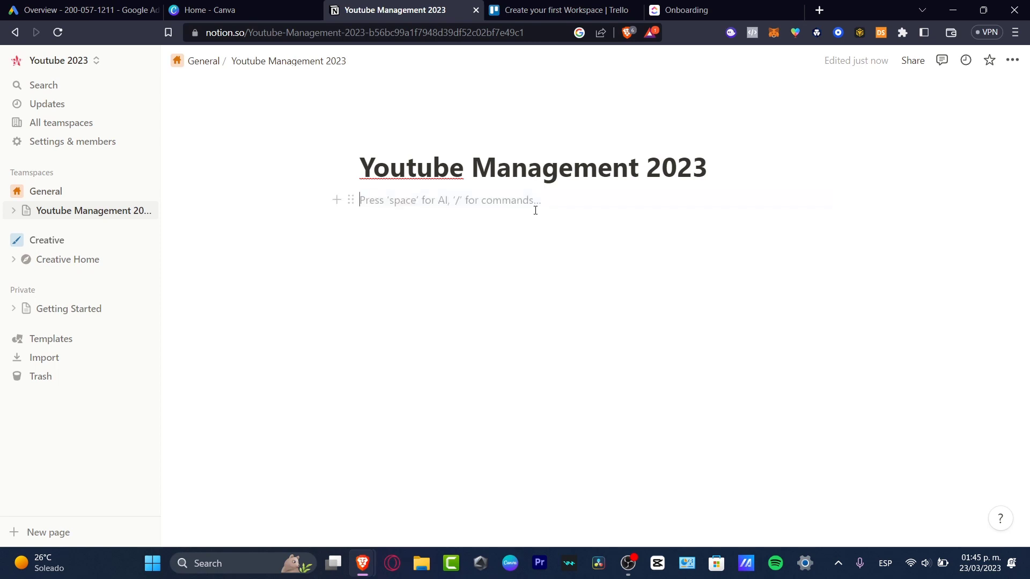
Browse the block types that can be inserted in the page, from Notion AI and basic blocks to media and column layouts.
type("/")
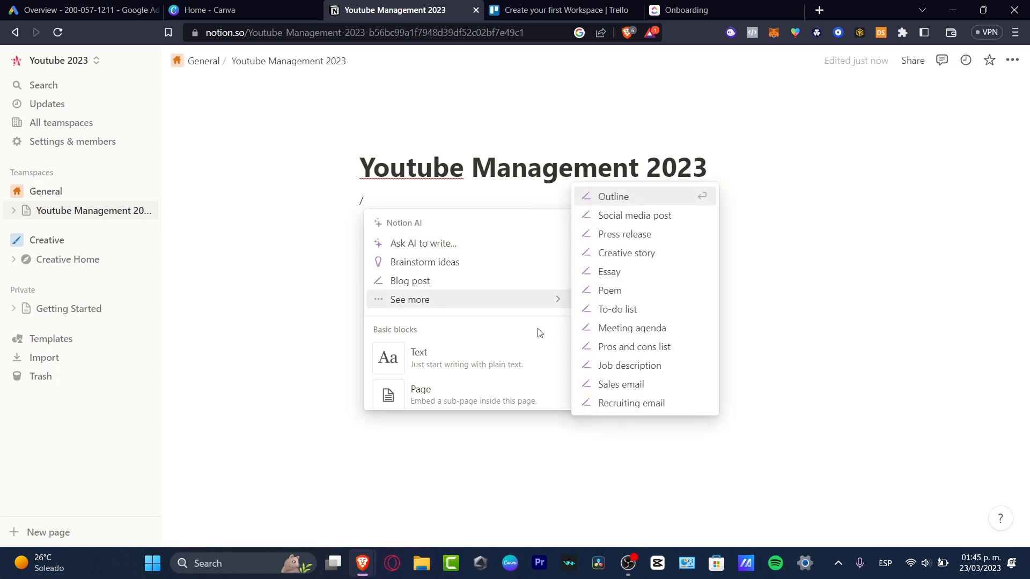
scroll(524, 355, "down", 4)
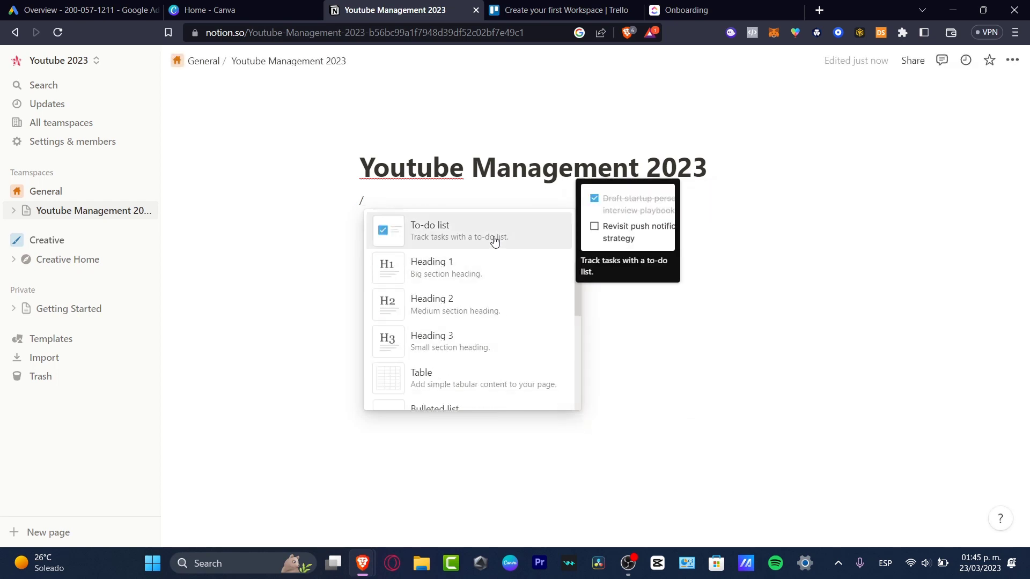
scroll(512, 304, "down", 3)
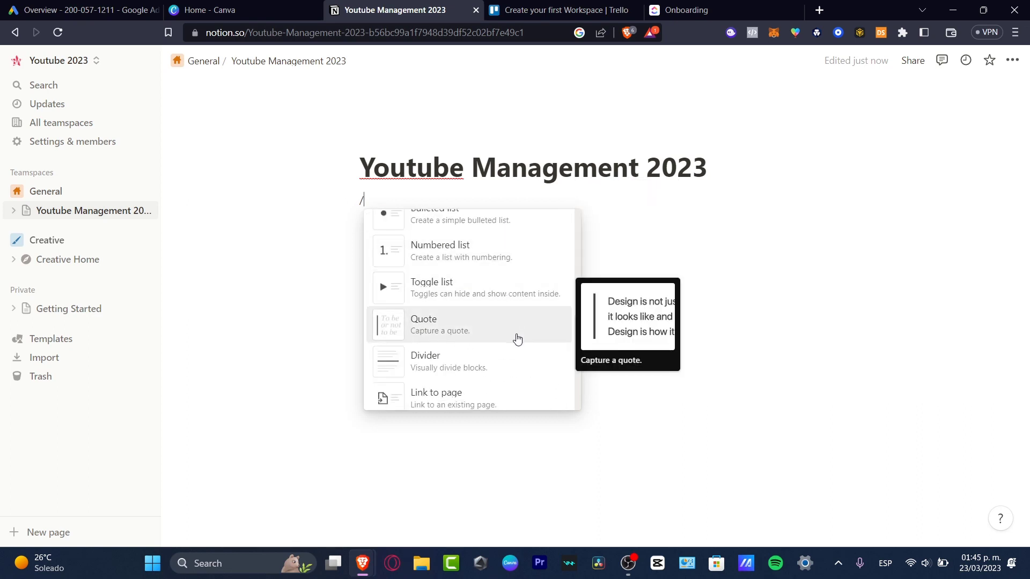
scroll(517, 337, "down", 3)
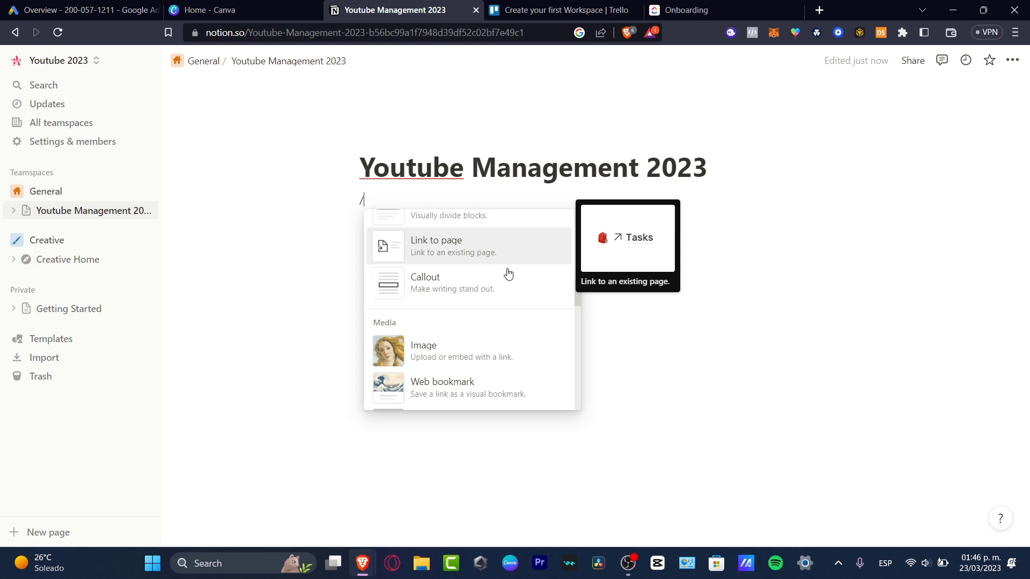
scroll(504, 269, "down", 12)
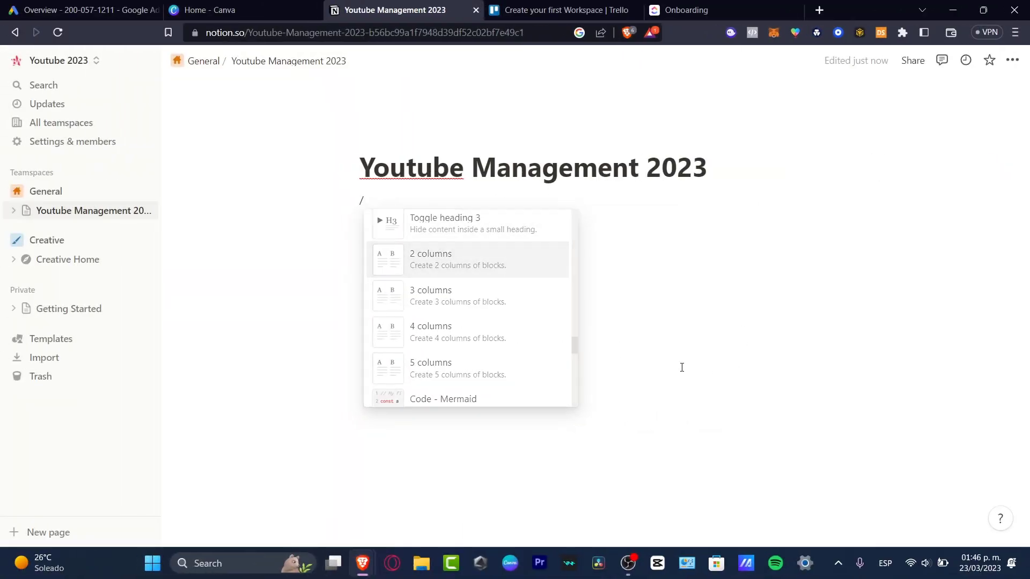
left_click(682, 368)
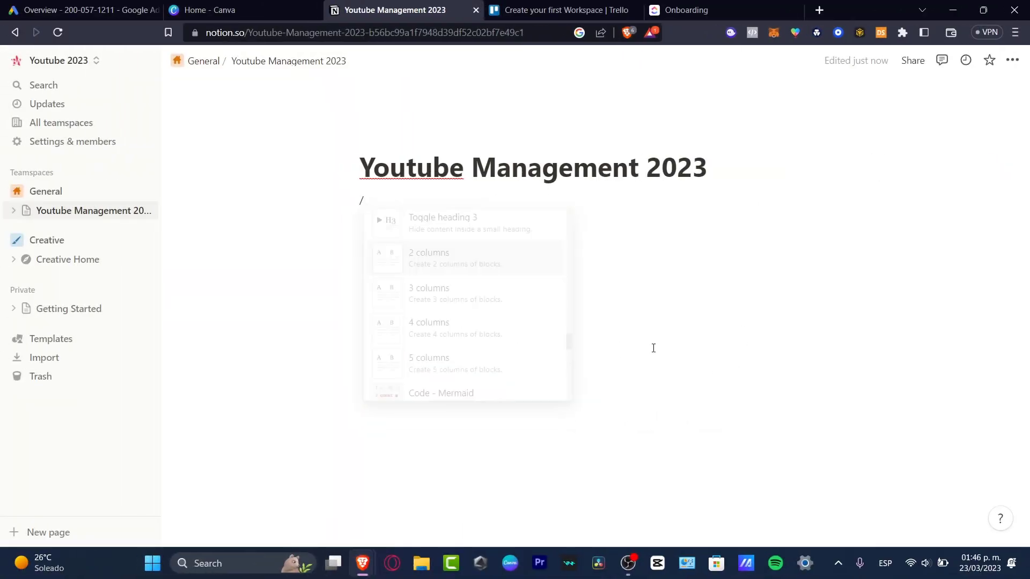
Switch to Trello, create a workspace named "Youtube 2023" without inviting anyone, and skip the Premium trial offer.
left_click(560, 6)
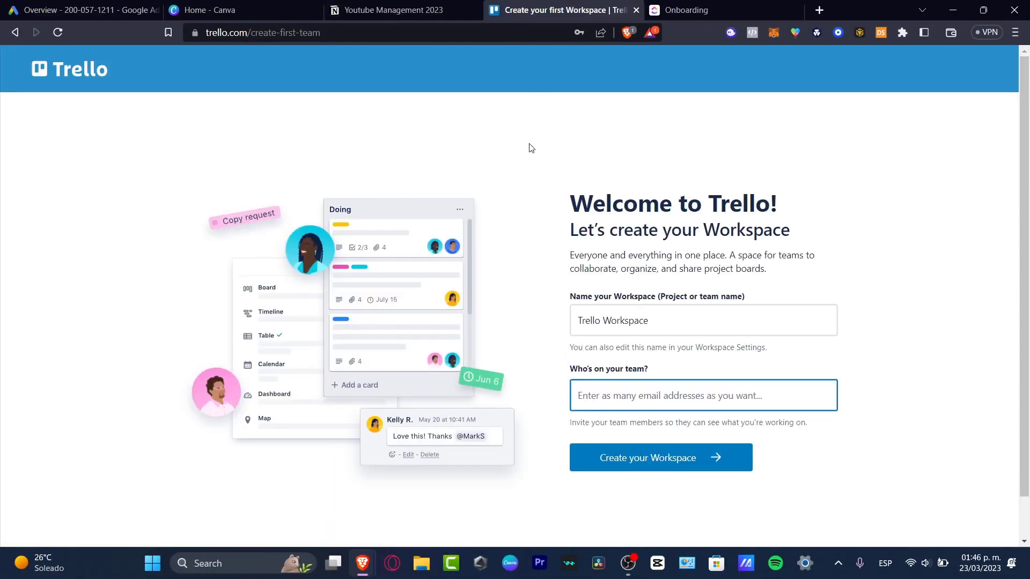
triple_click(579, 310)
type("Youtube 2023")
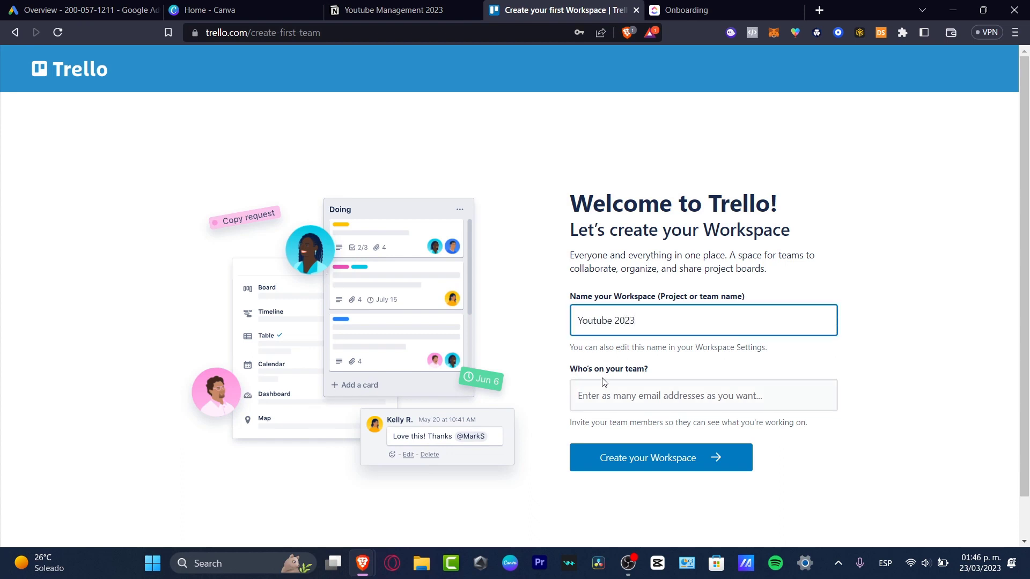
left_click(637, 408)
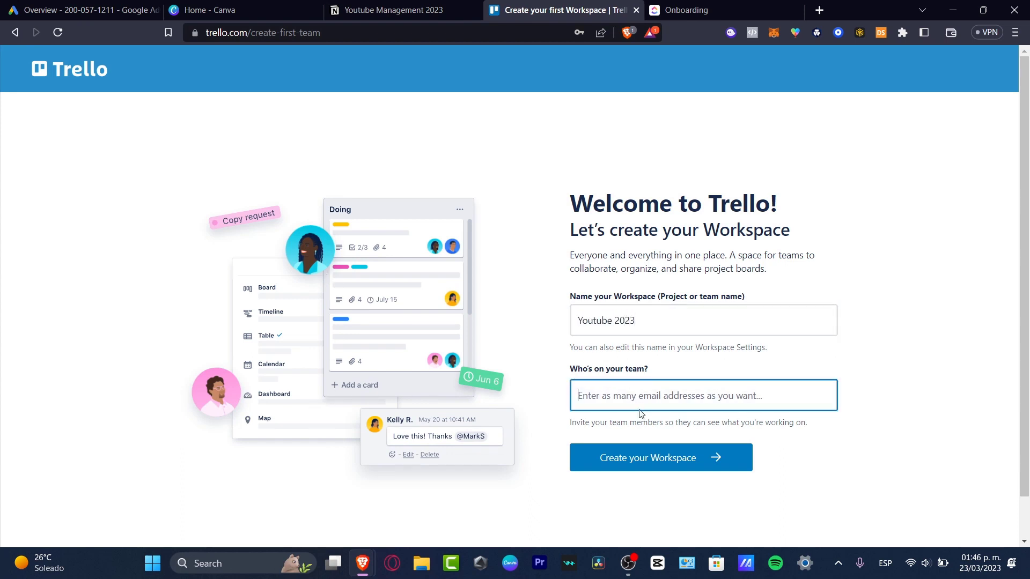
left_click(706, 455)
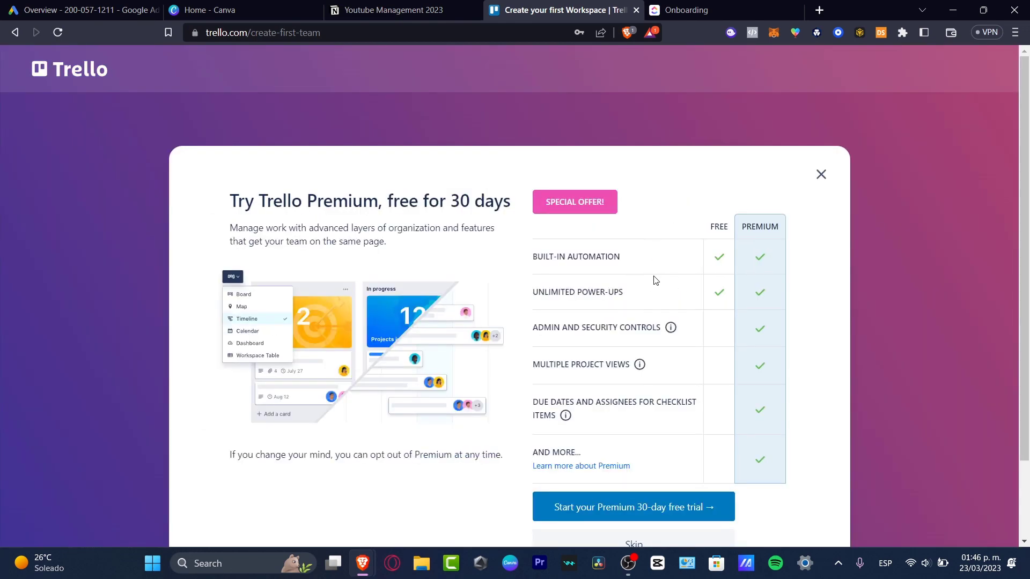
scroll(655, 280, "down", 2)
left_click(632, 452)
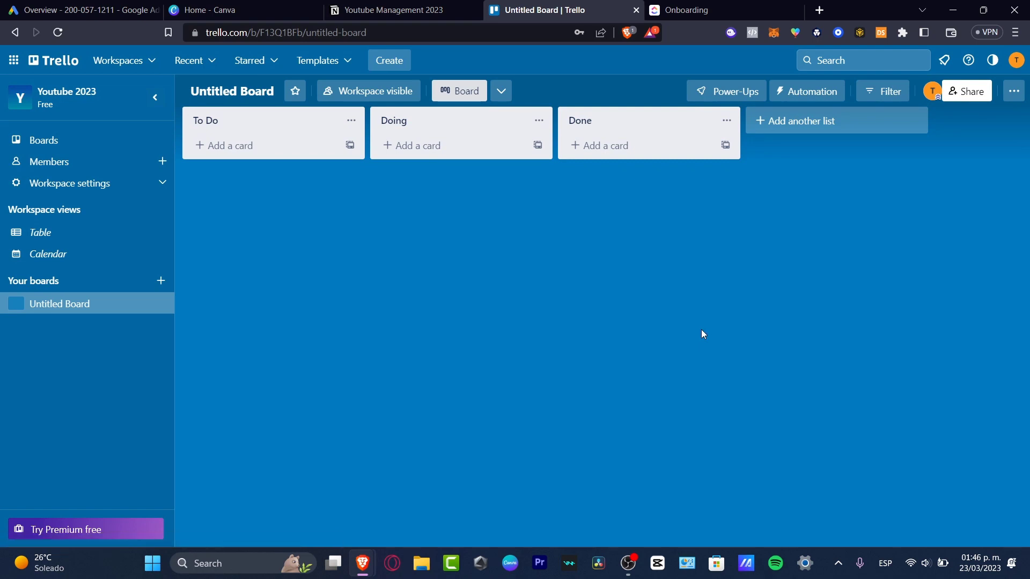
Compare the layout of the Notion page "Youtube Management 2023" with the new untitled Trello board.
left_click(389, 10)
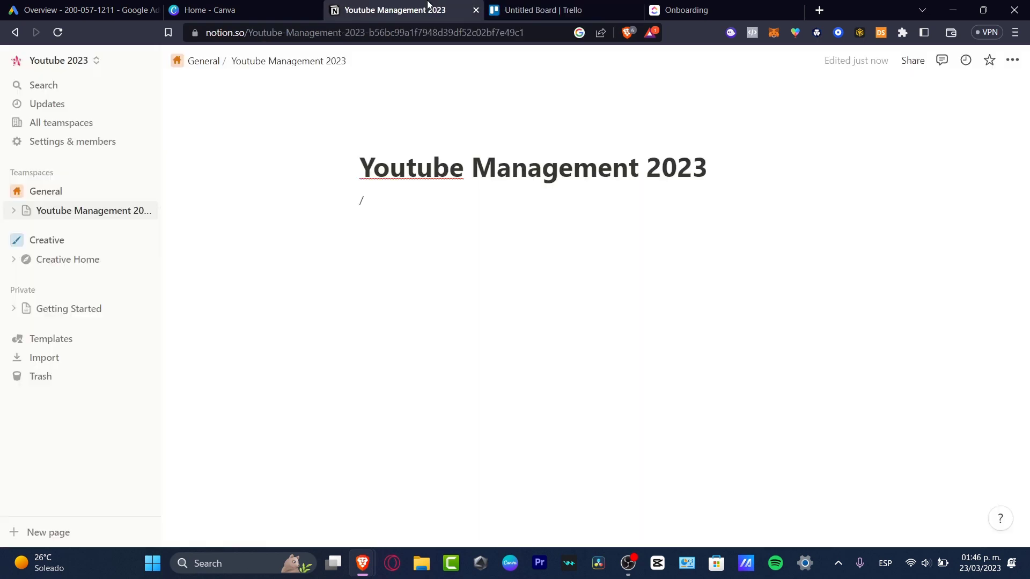
left_click(563, 9)
left_click(389, 10)
left_click(593, 7)
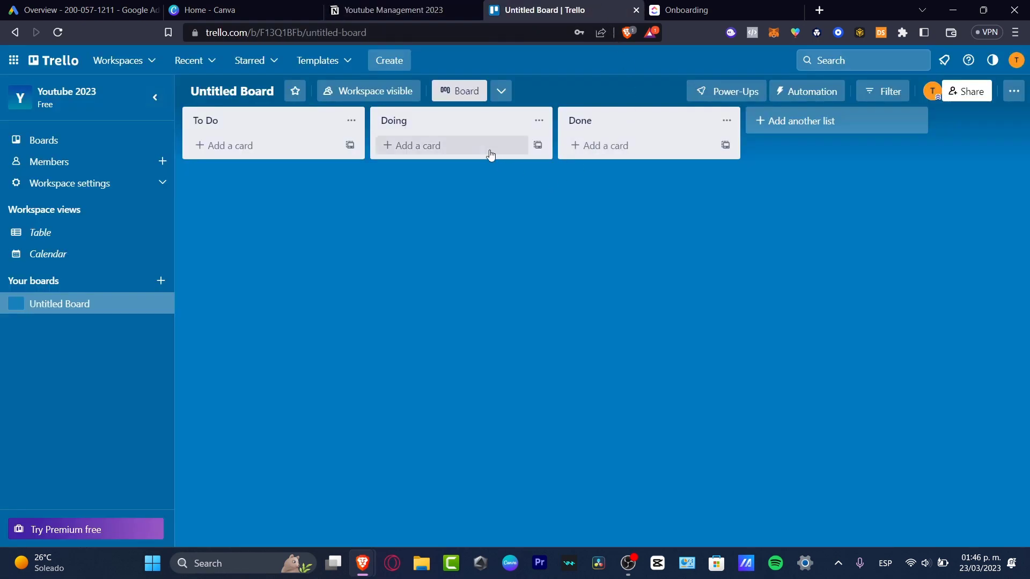
Look over the Trello board's view choices and read the description of the Google Drive Power-Up.
left_click(500, 95)
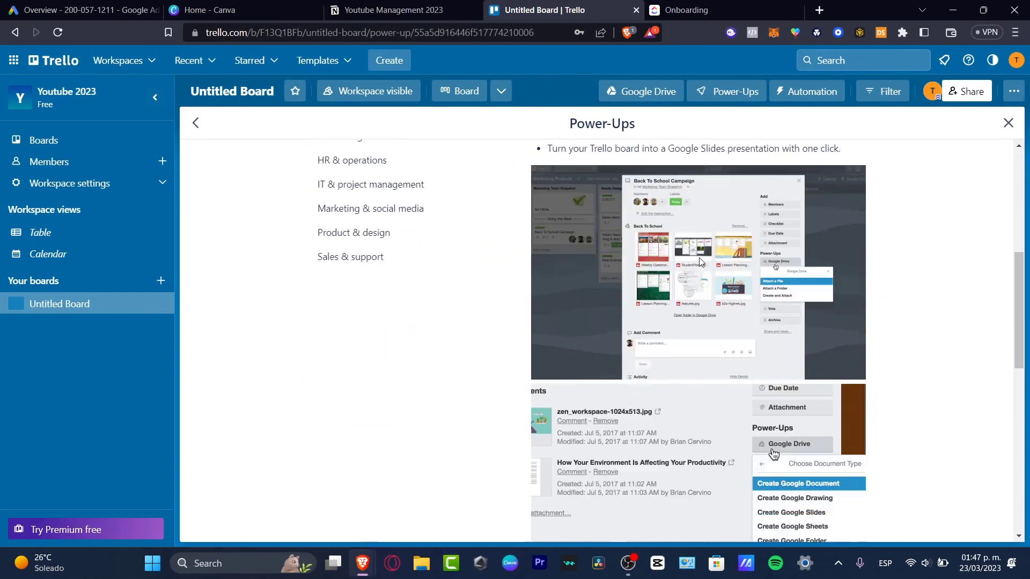
scroll(700, 262, "down", 10)
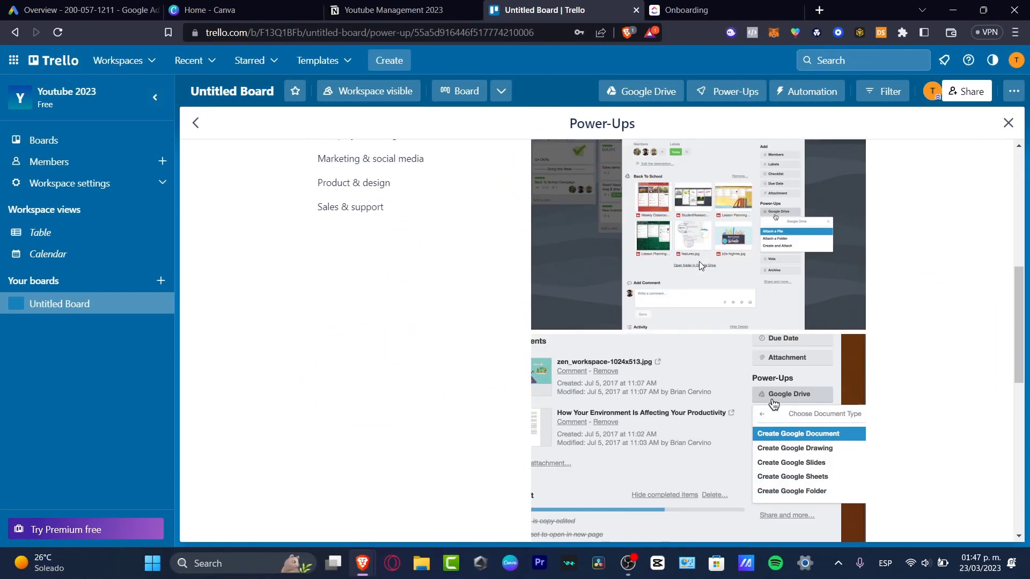
scroll(699, 284, "up", 10)
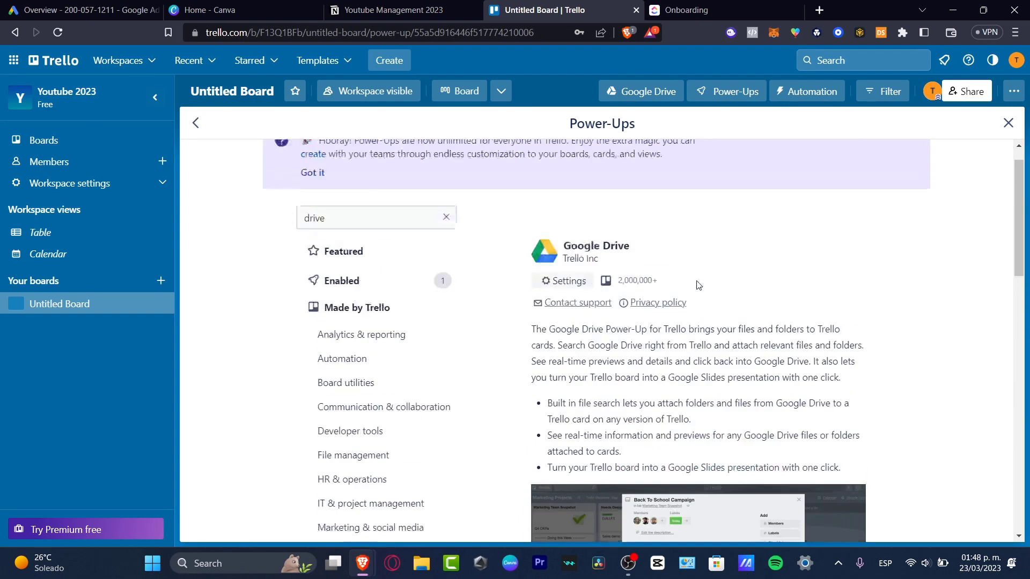
Examine the Trello workspace's Calendar and Table views, its members page and the workspace settings options.
left_click(59, 253)
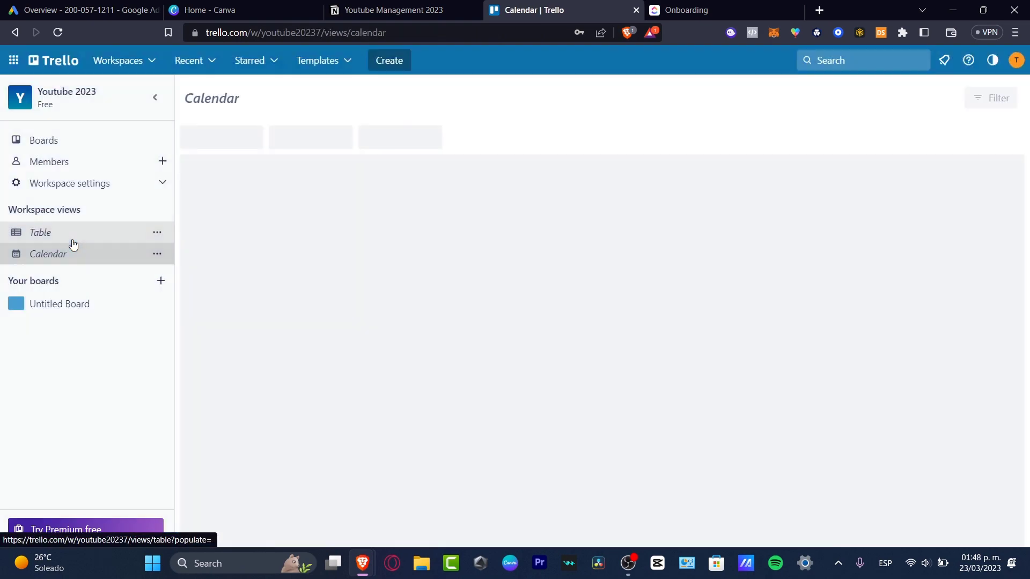
left_click(72, 242)
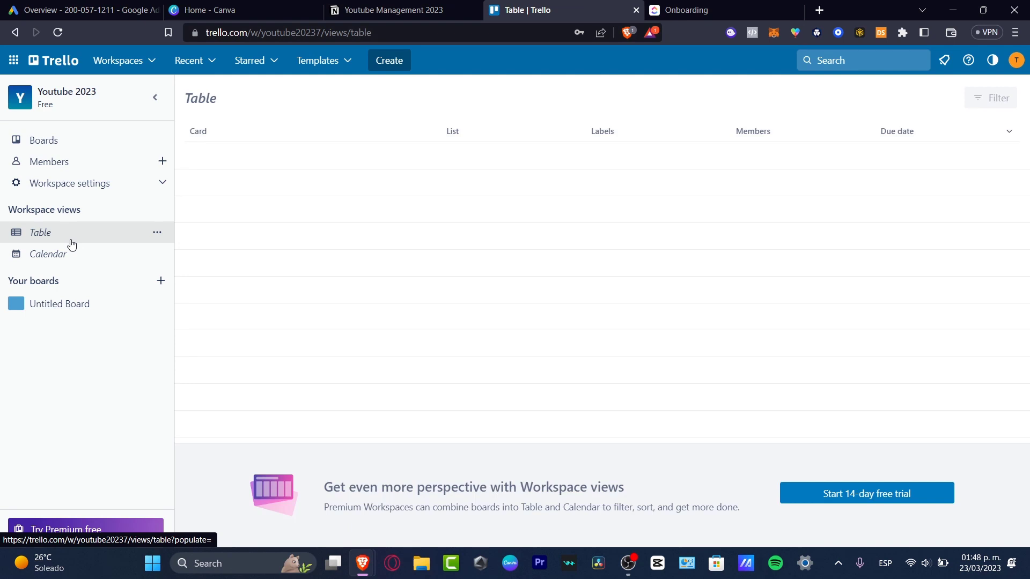
left_click(80, 159)
left_click(95, 184)
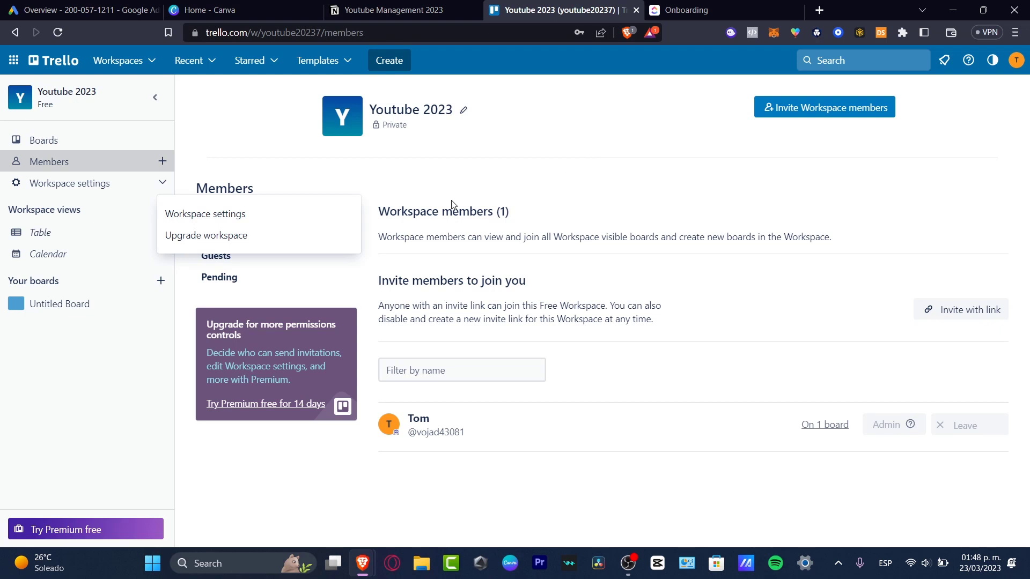
left_click(125, 403)
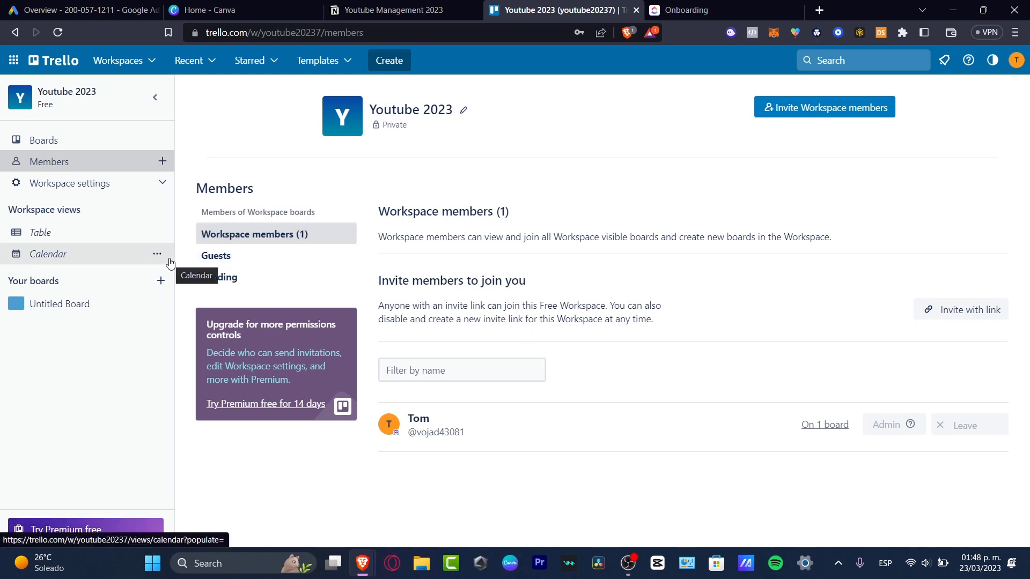
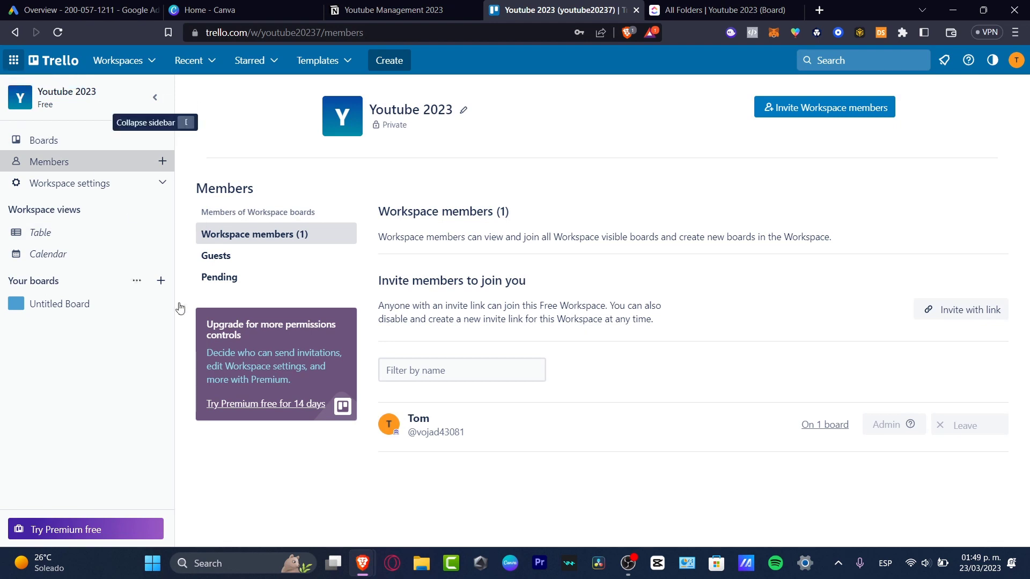
Switch to ClickUp and add a private dashboard from the Simple Dashboard template, with List as its location.
left_click(717, 6)
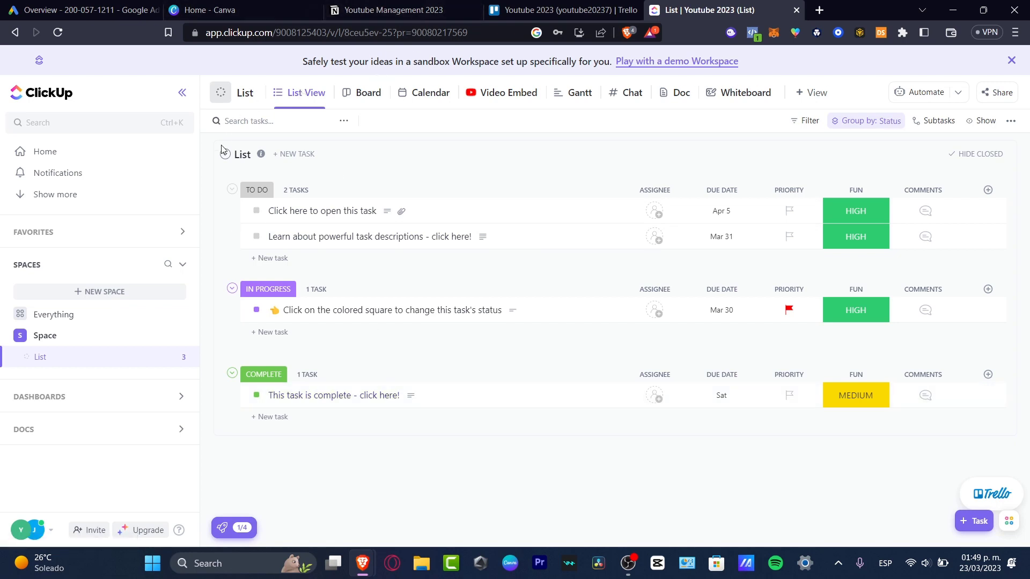
left_click(148, 403)
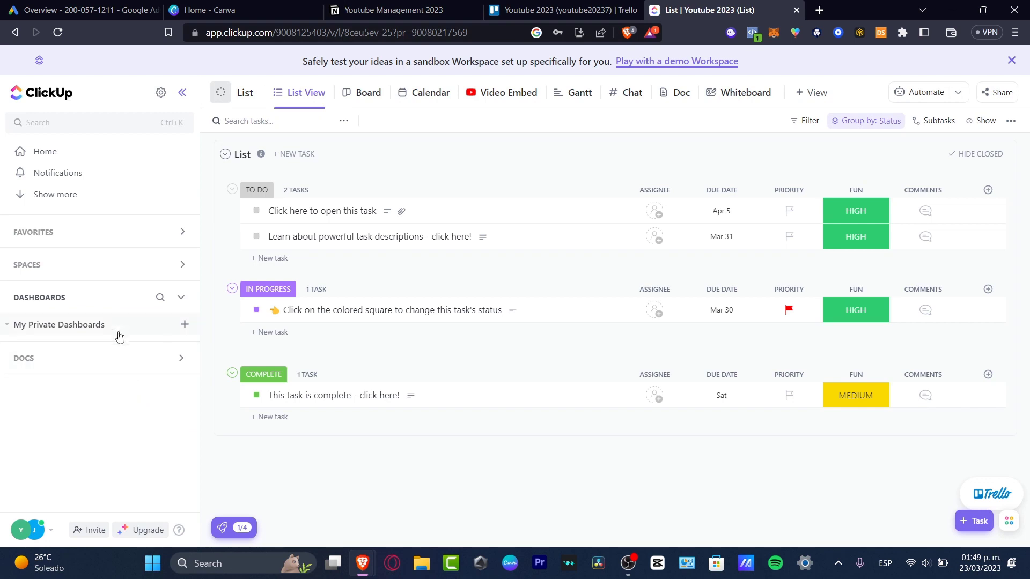
left_click(185, 325)
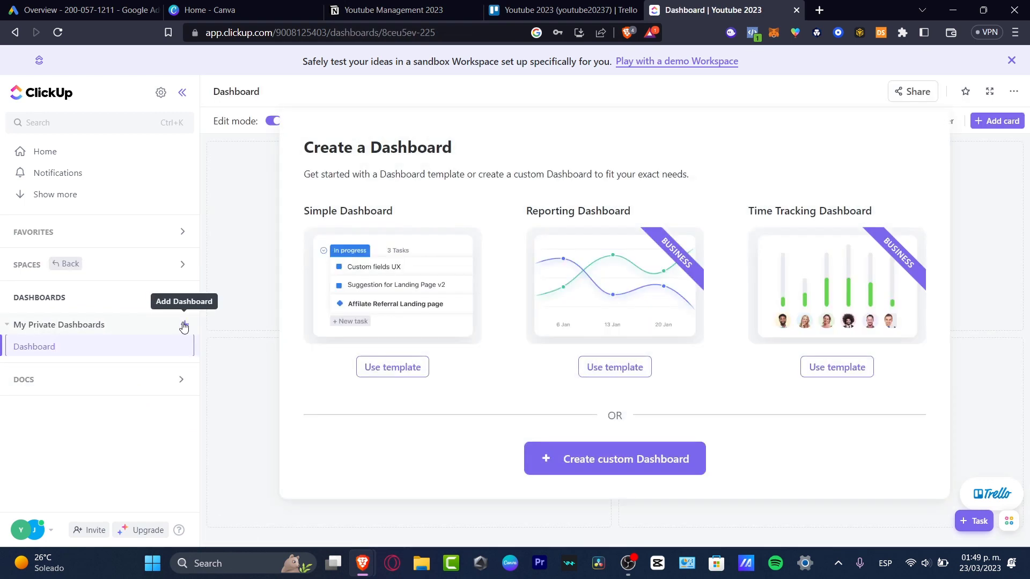
left_click(420, 367)
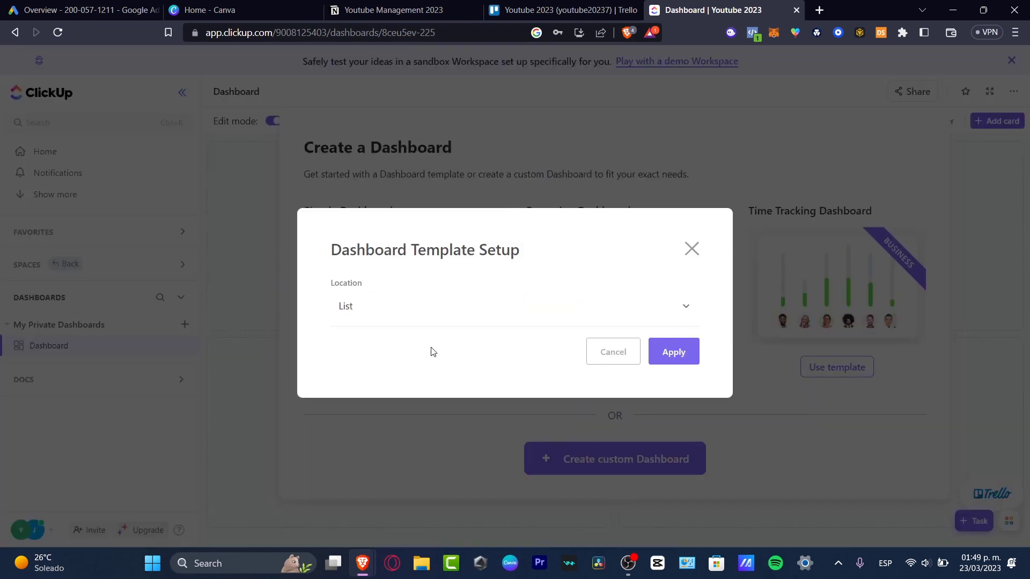
left_click(646, 300)
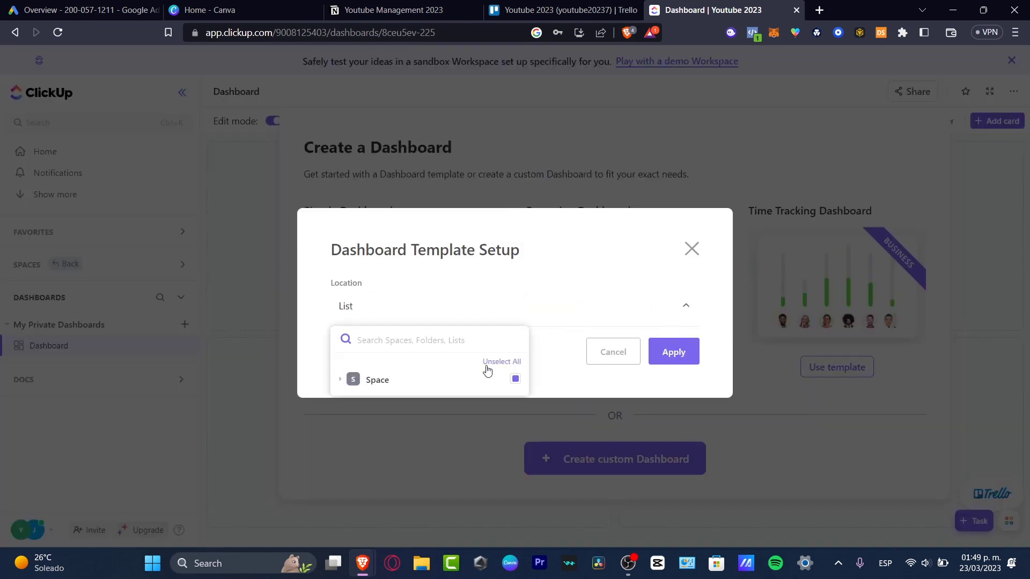
left_click(474, 379)
left_click(675, 352)
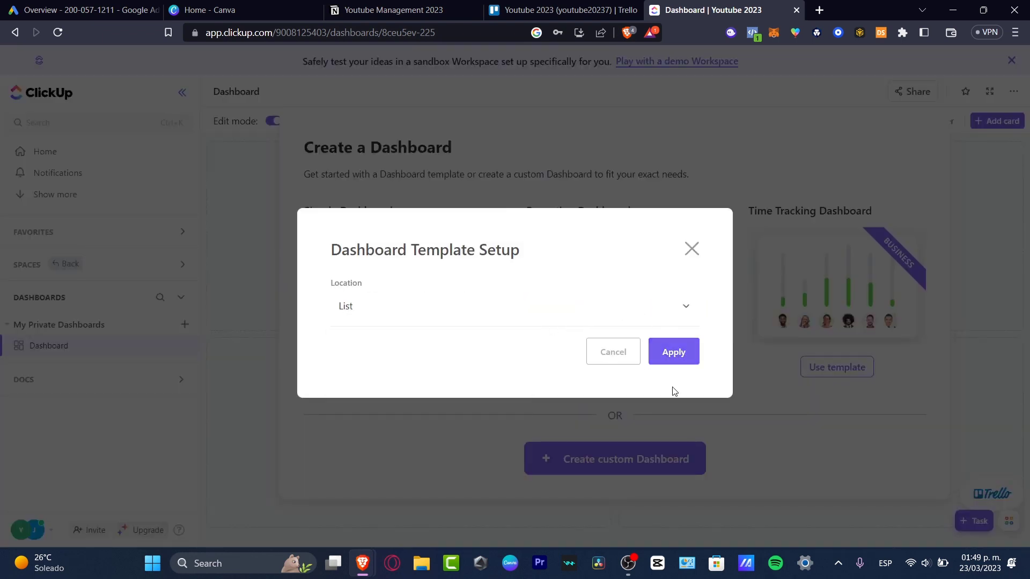
left_click(681, 359)
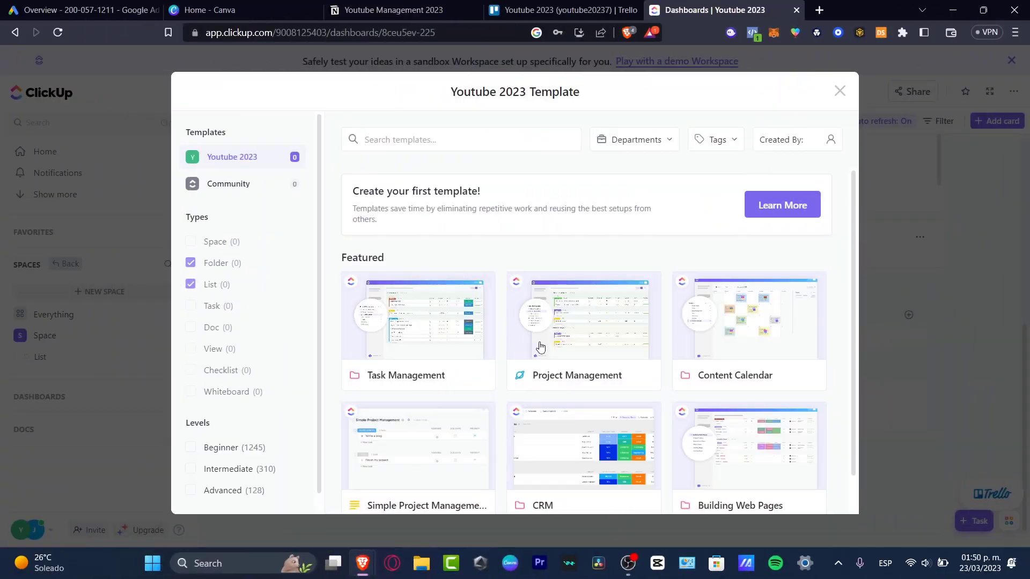
Create a new Space from the Project Management template, importing everything and keeping the project dates as is.
left_click(575, 357)
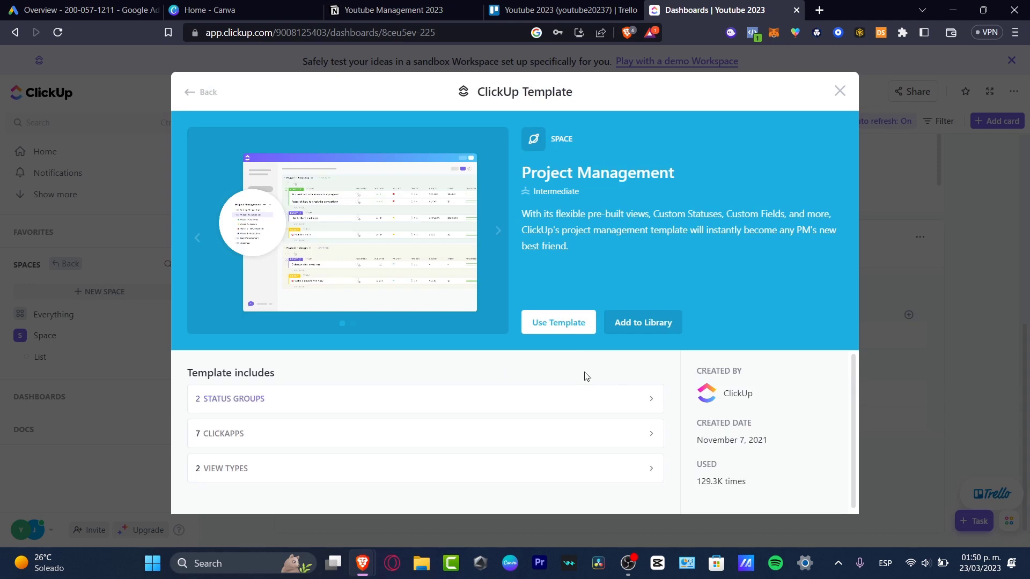
left_click(568, 322)
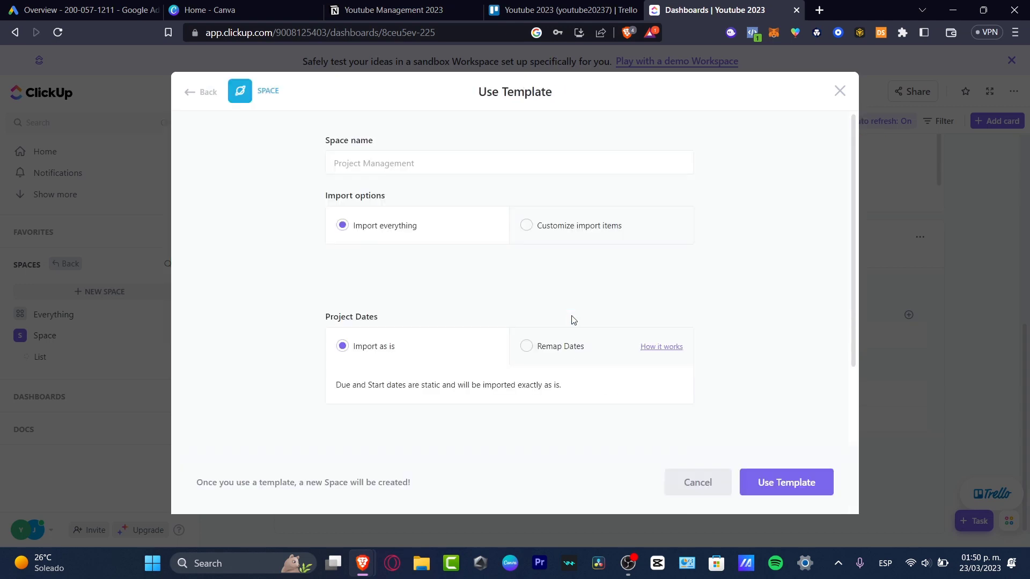
left_click(779, 484)
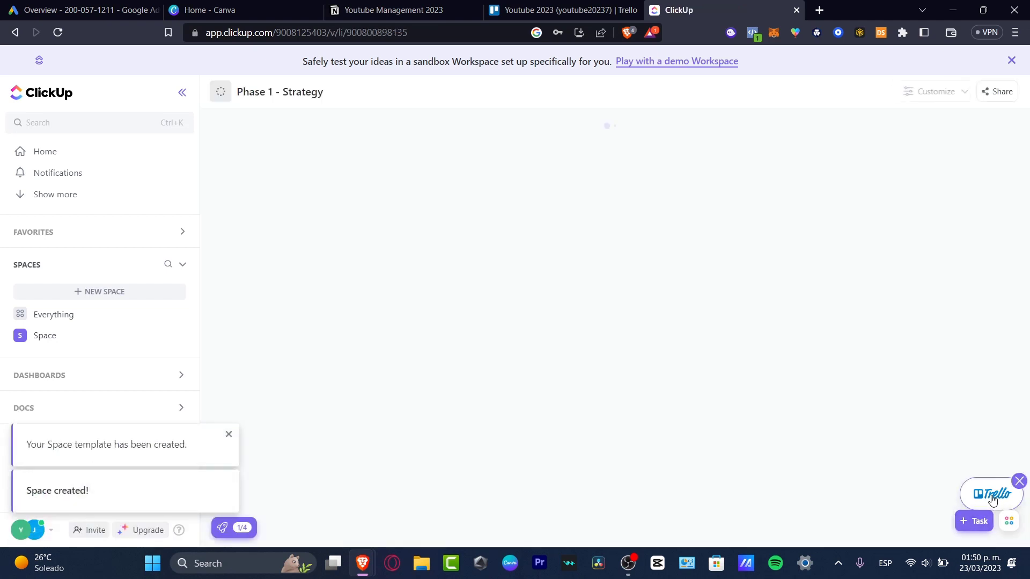
left_click(1016, 530)
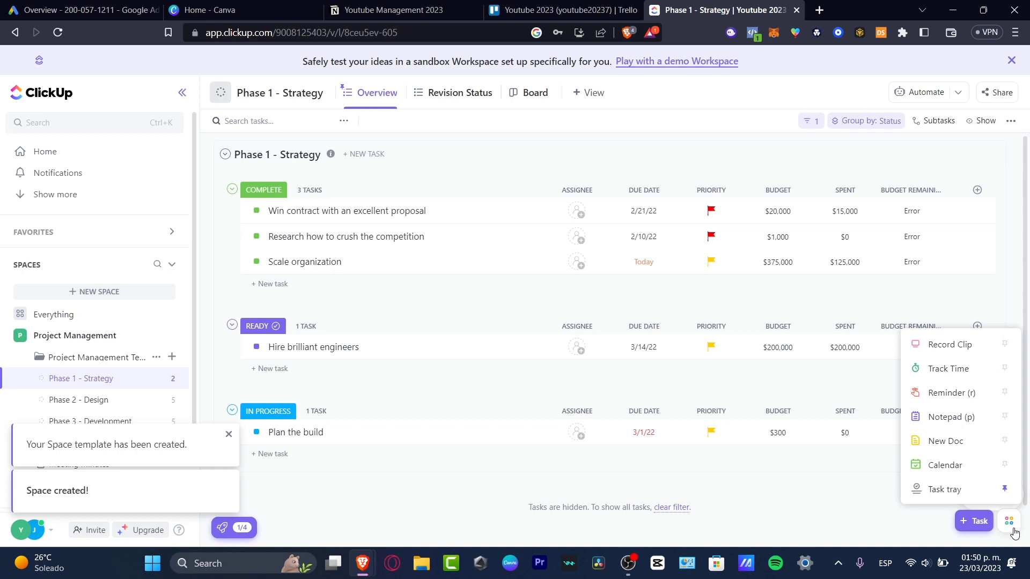
left_click(953, 345)
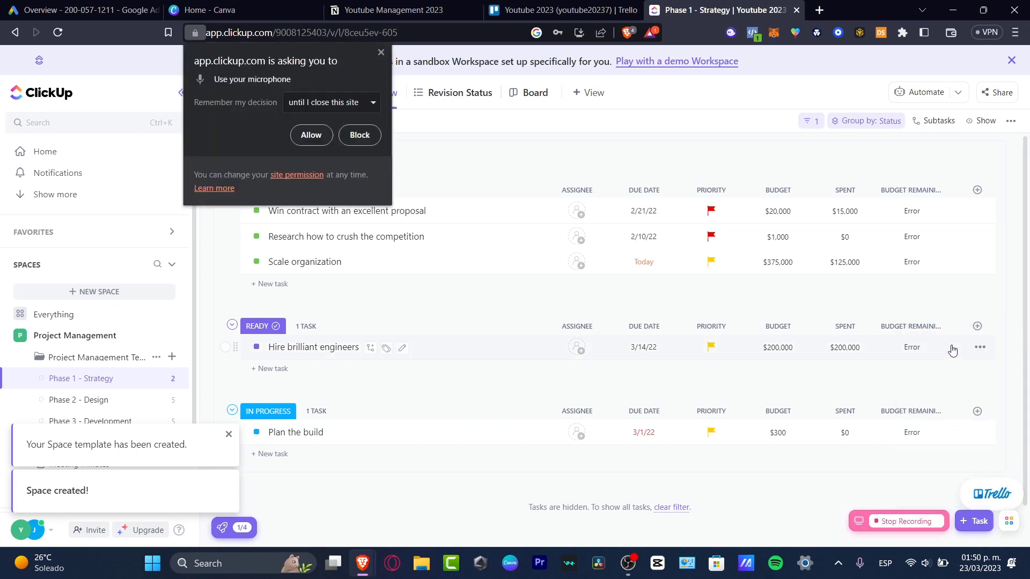
left_click(381, 53)
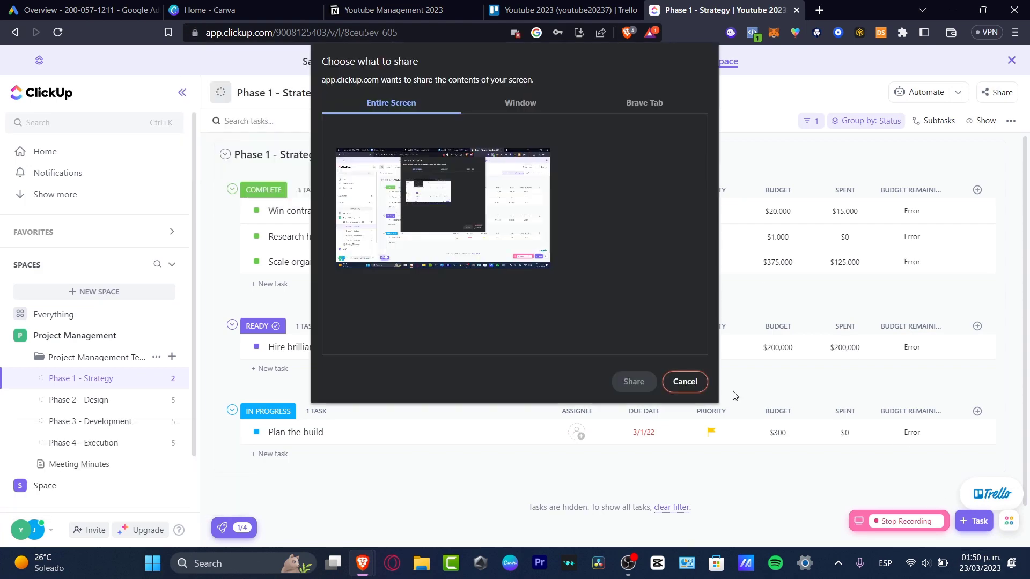
key("Escape")
Start a time-tracking timer on a new task named "Youtube vifeo" in the Phase 1 - Strategy list.
left_click(1008, 523)
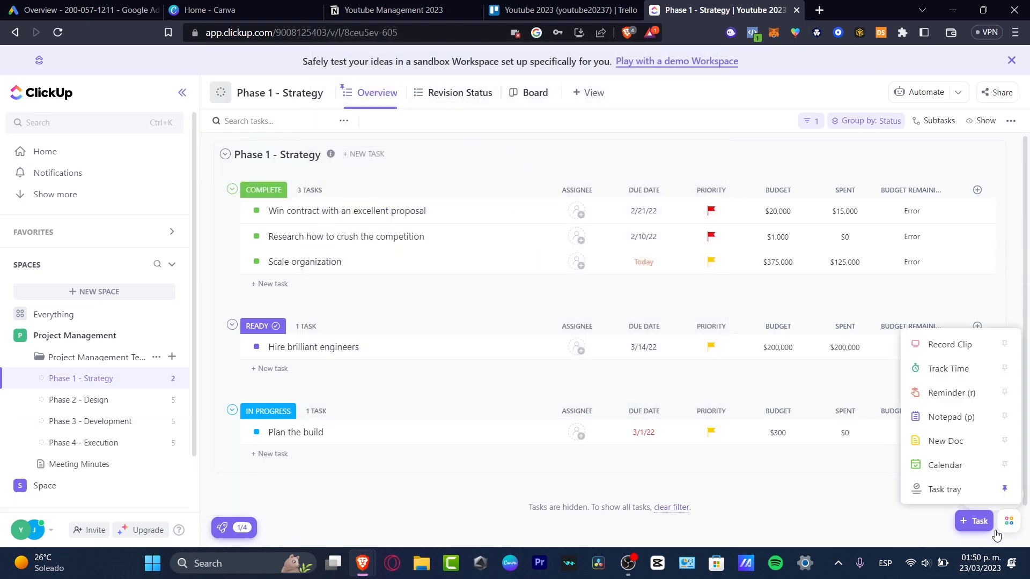
left_click(946, 370)
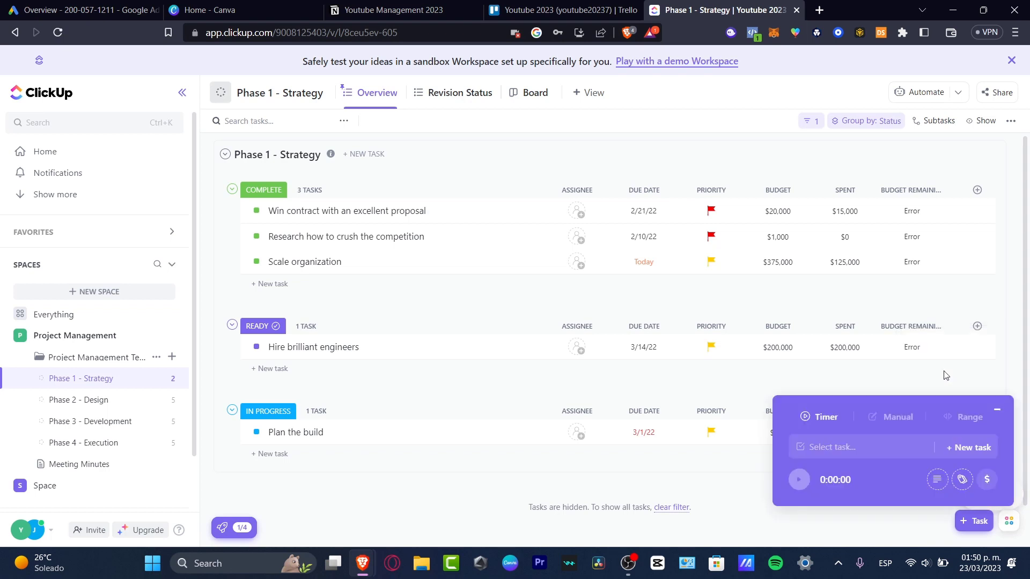
left_click(847, 448)
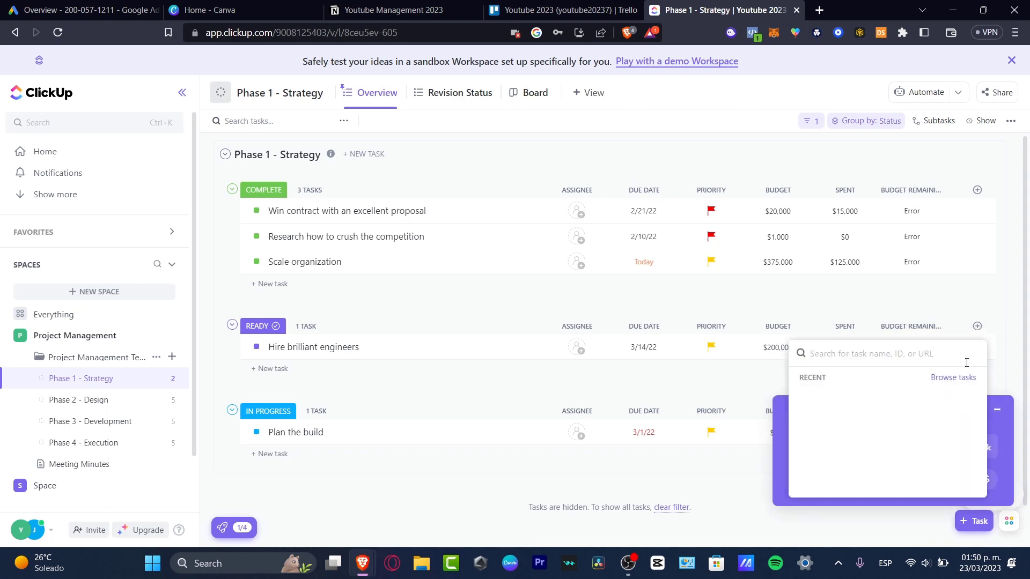
left_click(1011, 433)
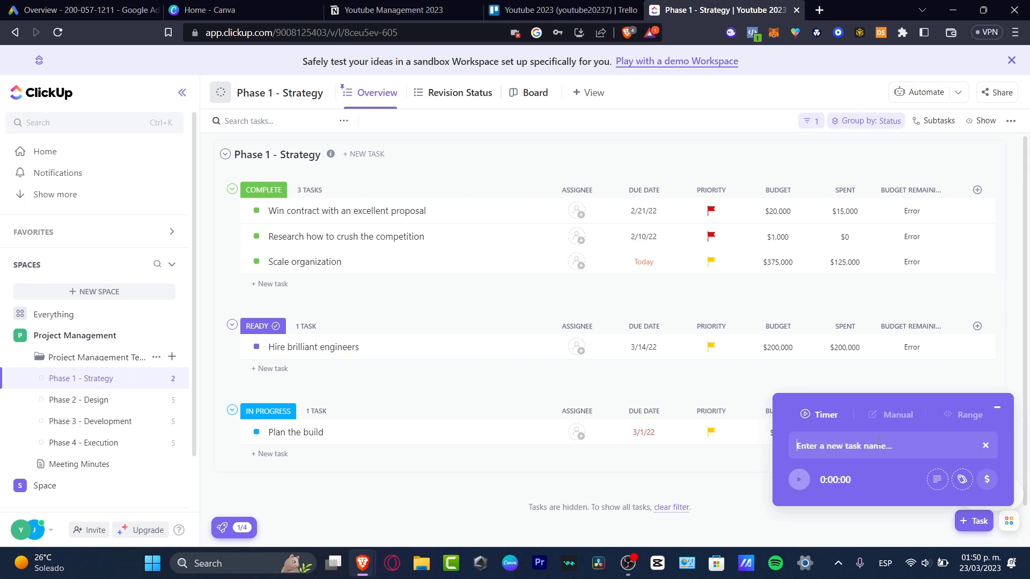
type("Youtube ")
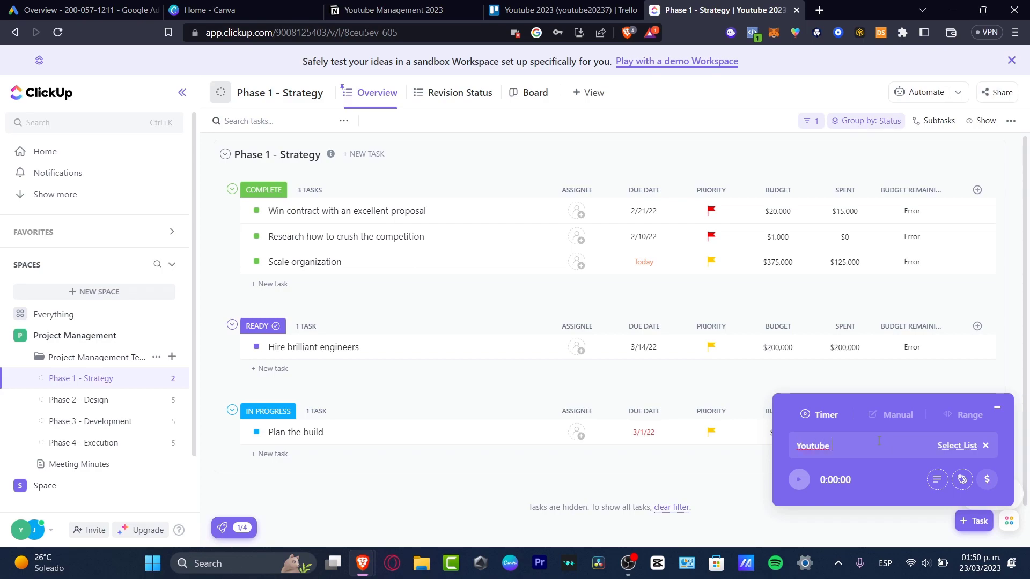
type("vifeo")
left_click(957, 446)
left_click(920, 487)
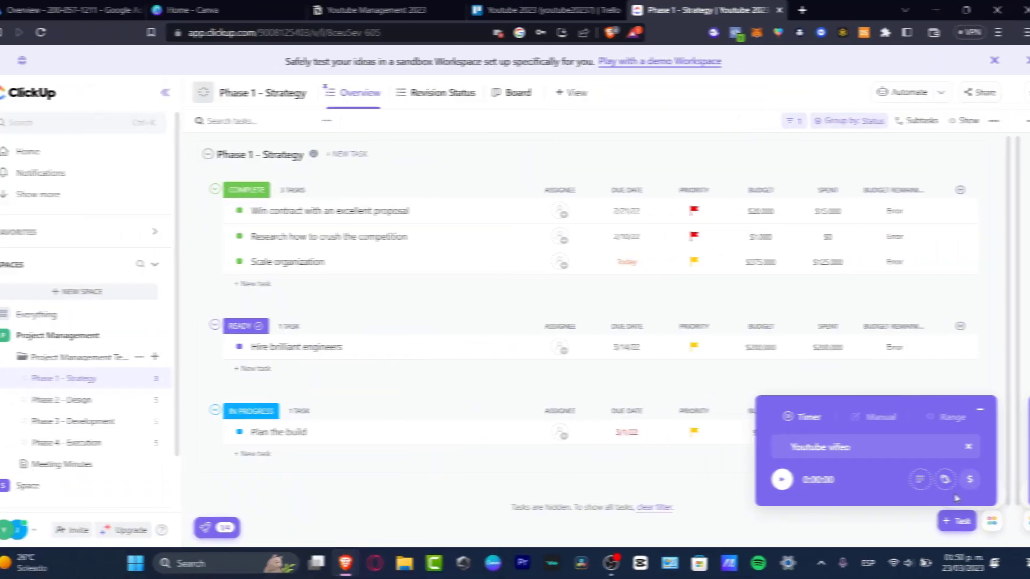
left_click(801, 482)
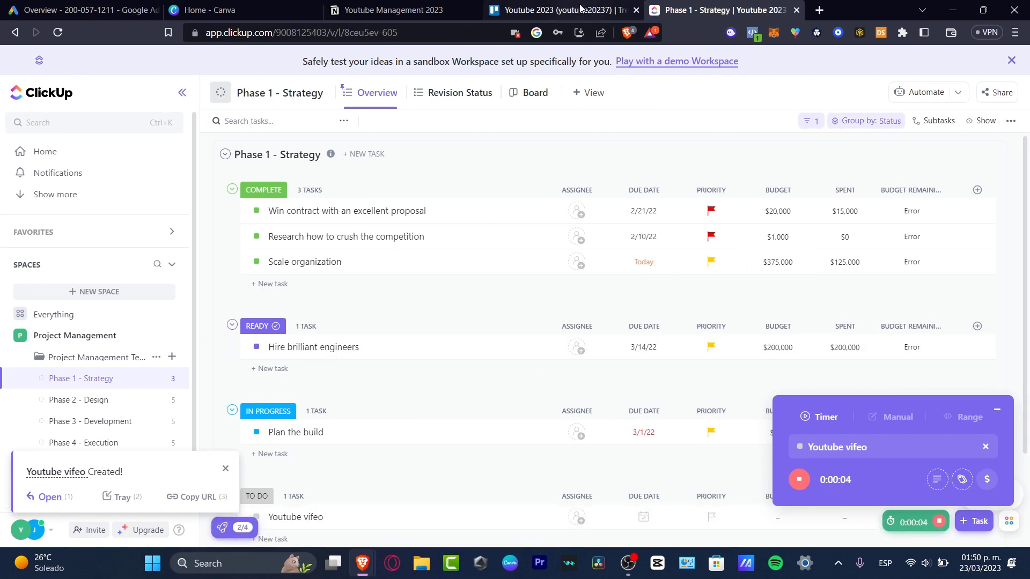
Switch to Trello, create a board from the Project Management template and look through its lists.
left_click(563, 10)
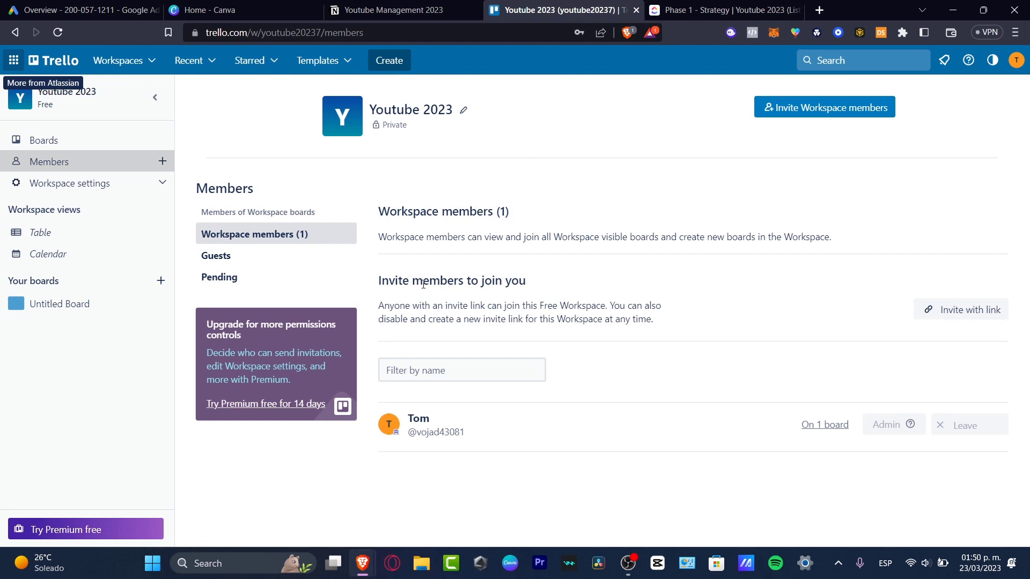
left_click(318, 59)
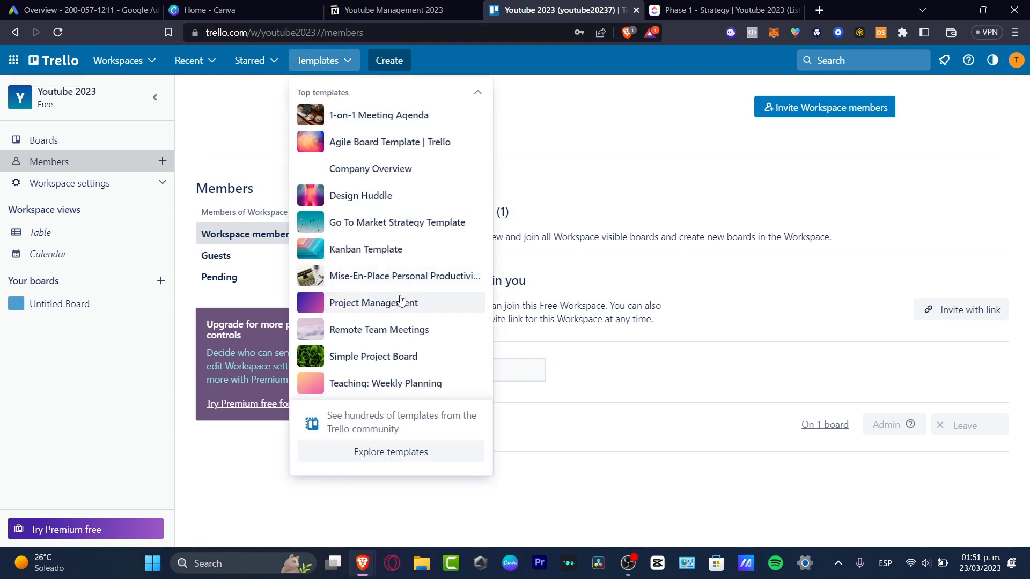
left_click(400, 303)
key("Return")
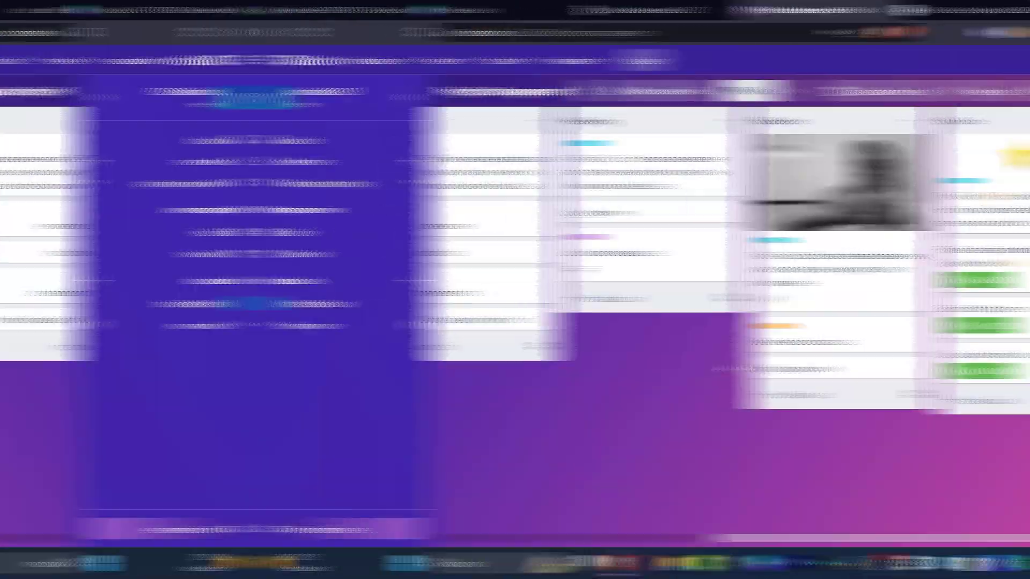
scroll(646, 359, "left", 7)
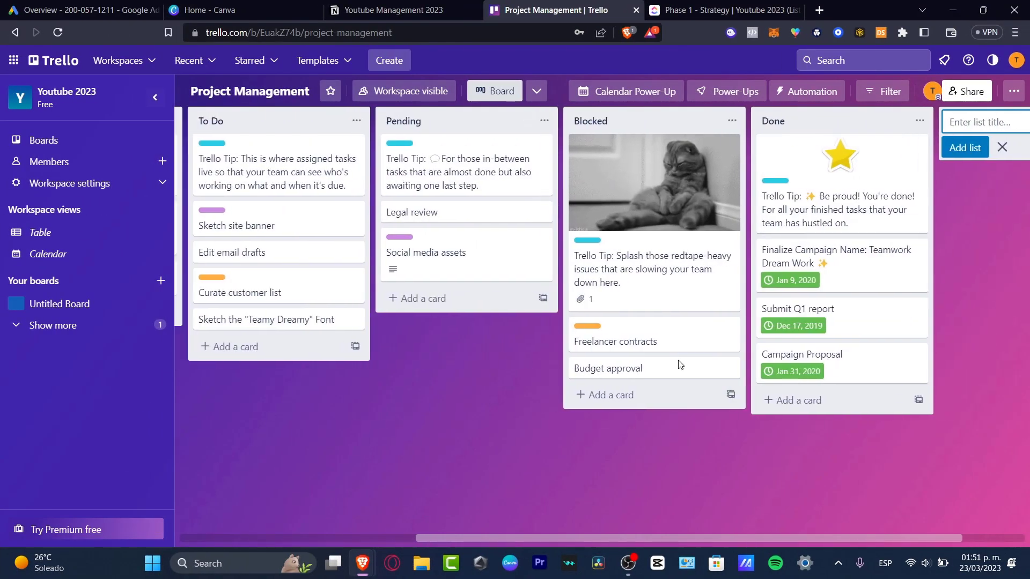
scroll(645, 359, "right", 3)
scroll(306, 337, "right", 5)
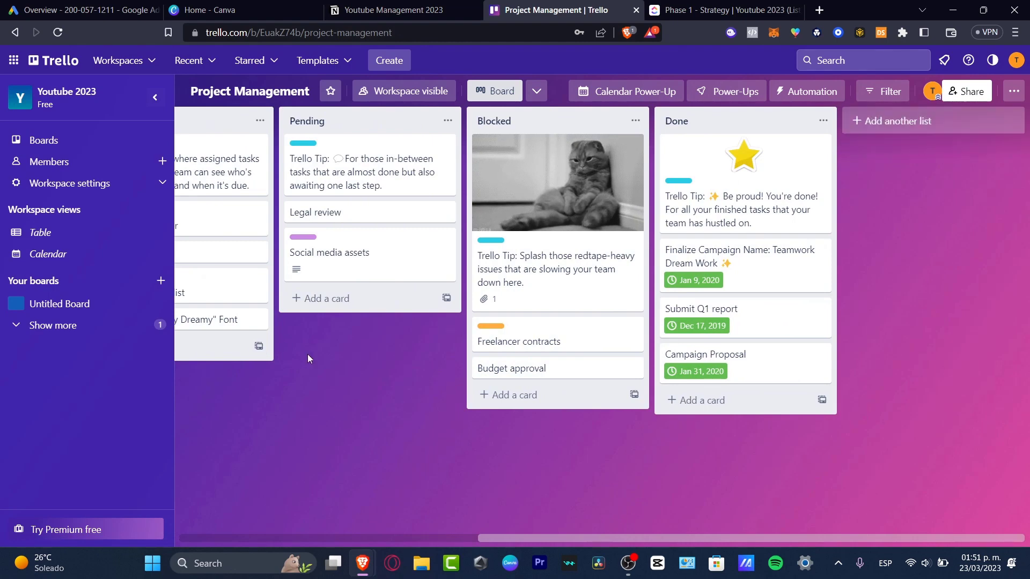
scroll(308, 354, "left", 8)
scroll(826, 308, "right", 5)
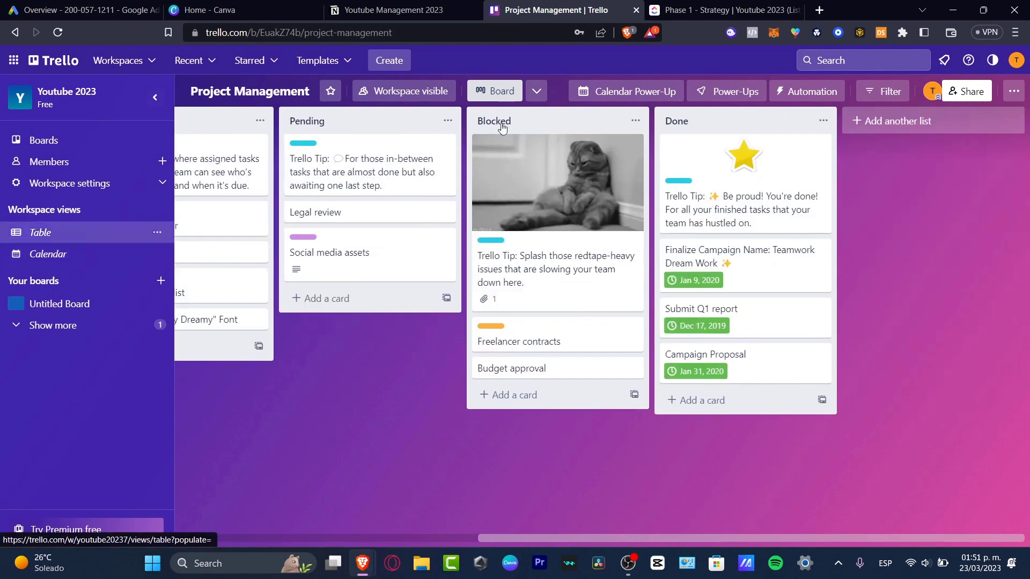
Switch to ClickUp and stop the running timer on the "Youtube vifeo" task.
left_click(730, 10)
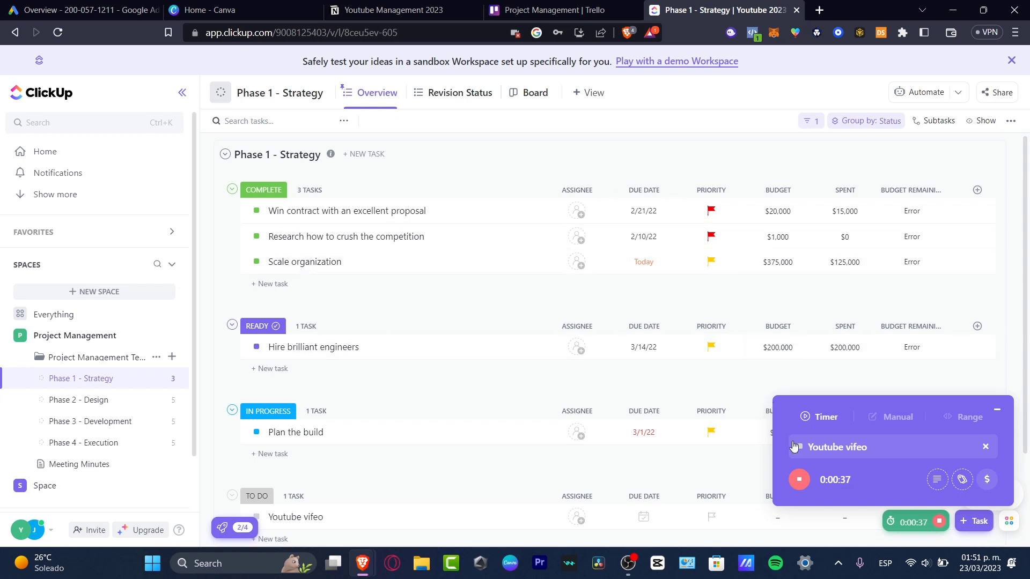
left_click(800, 480)
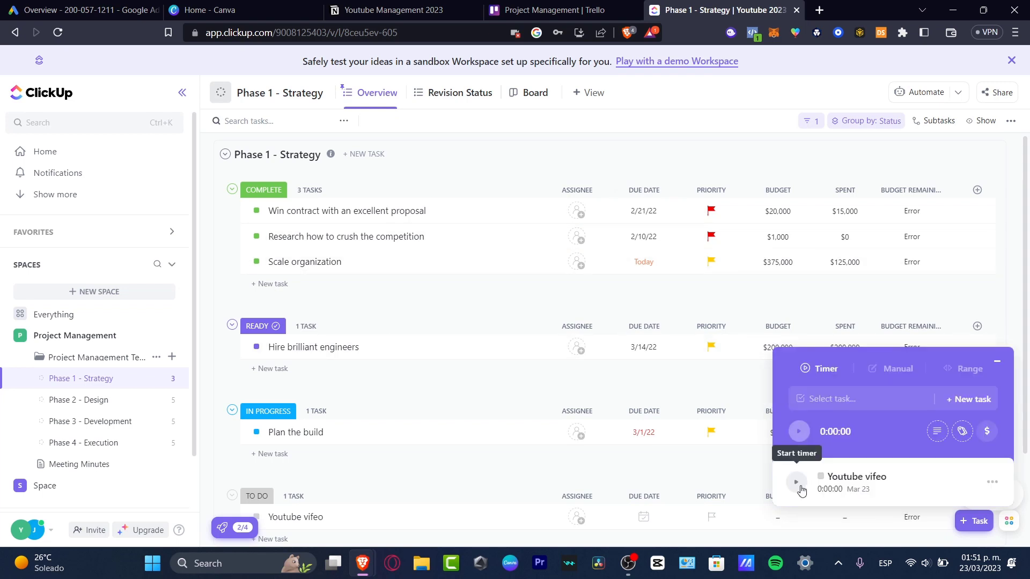
Switch to Notion and add the Projects & tasks template to the General teamspace.
left_click(398, 6)
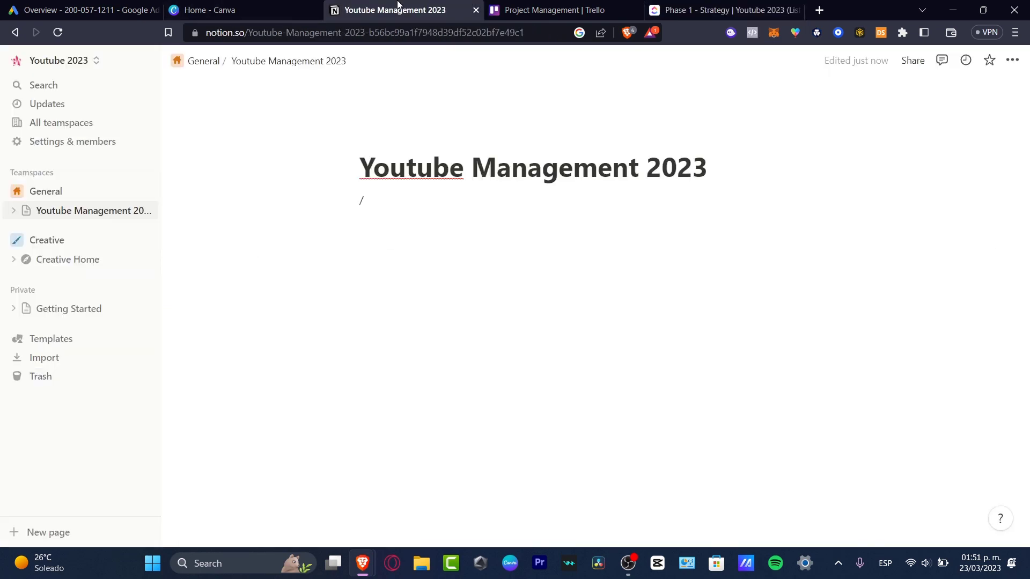
left_click(71, 348)
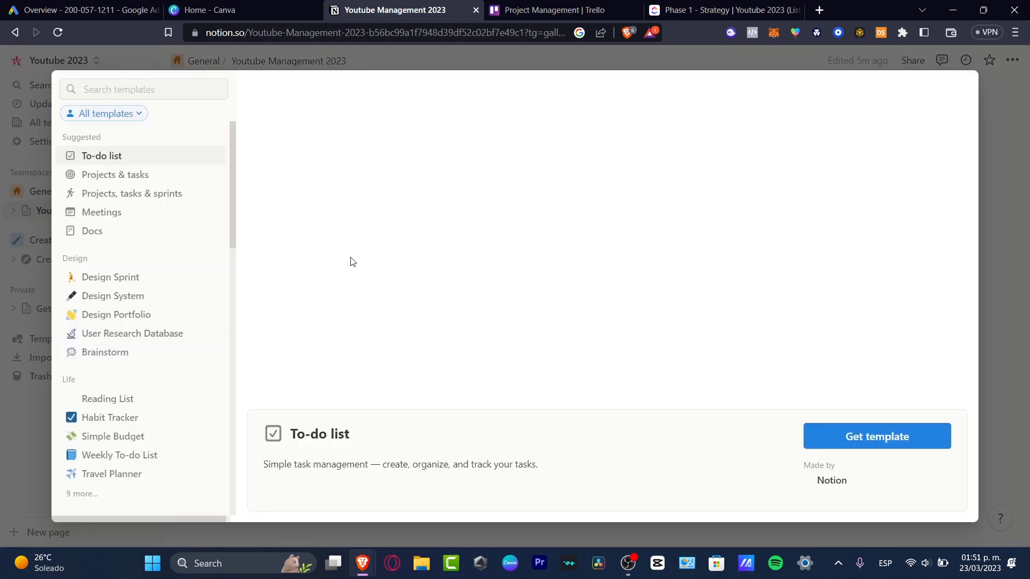
left_click(158, 185)
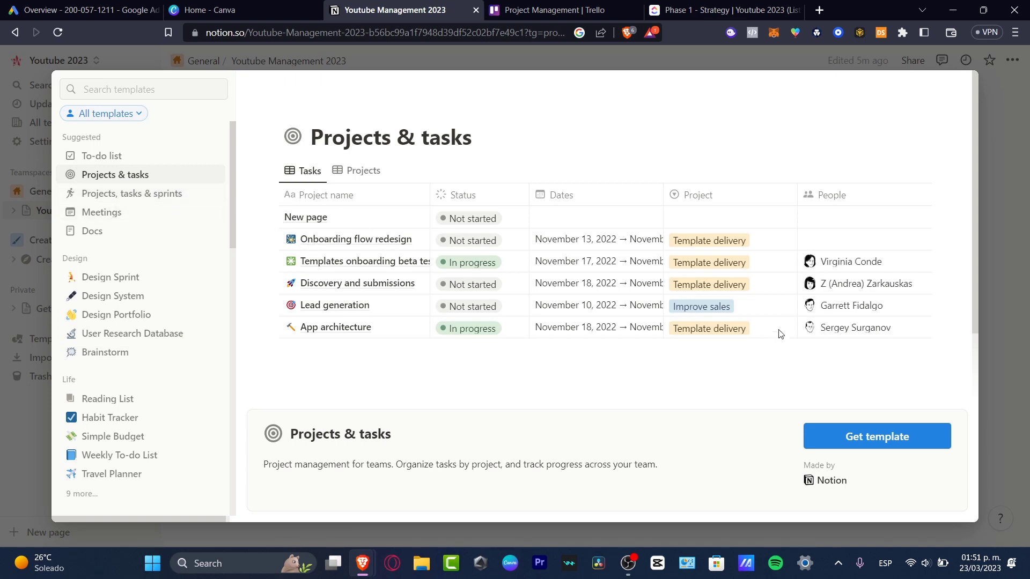
left_click(894, 437)
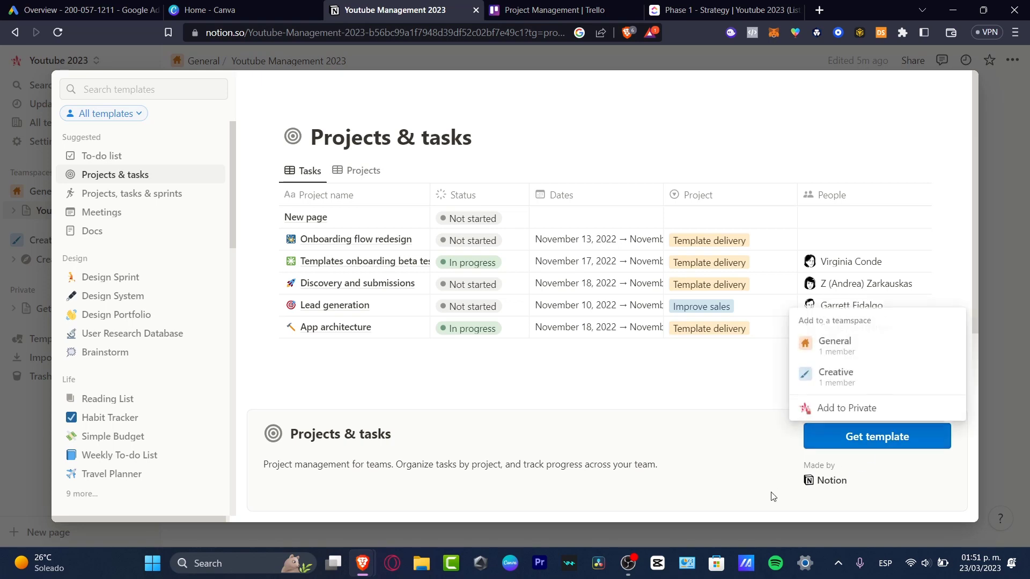
left_click(834, 343)
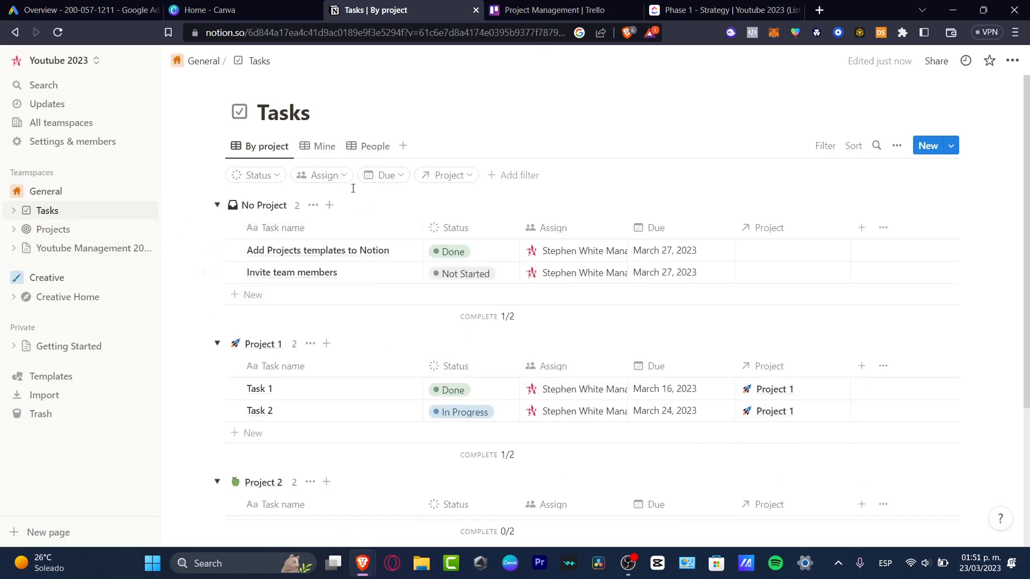
Examine the Tasks database in its By project, Mine and People views.
scroll(402, 311, "down", 3)
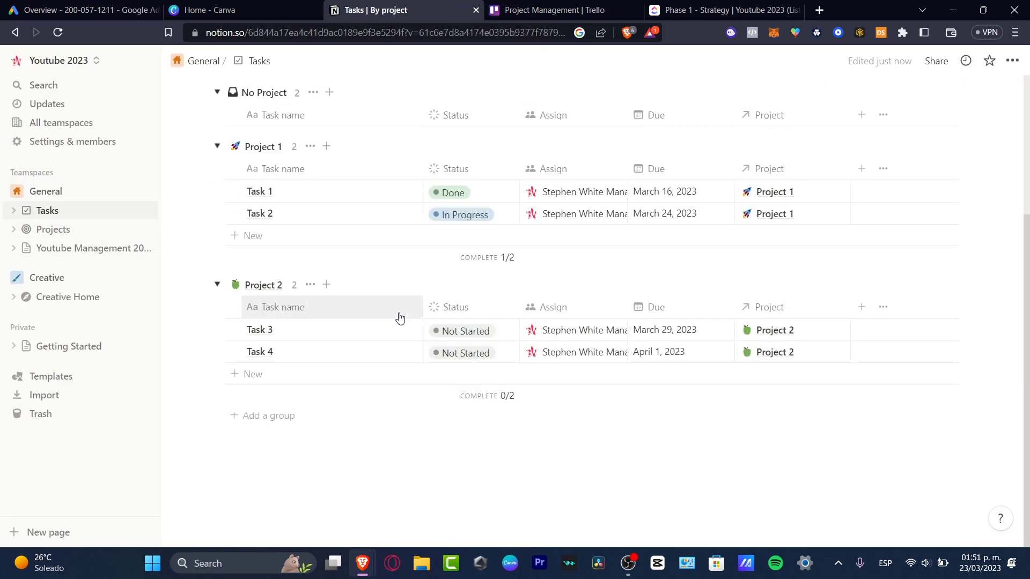
scroll(400, 318, "up", 3)
left_click(319, 150)
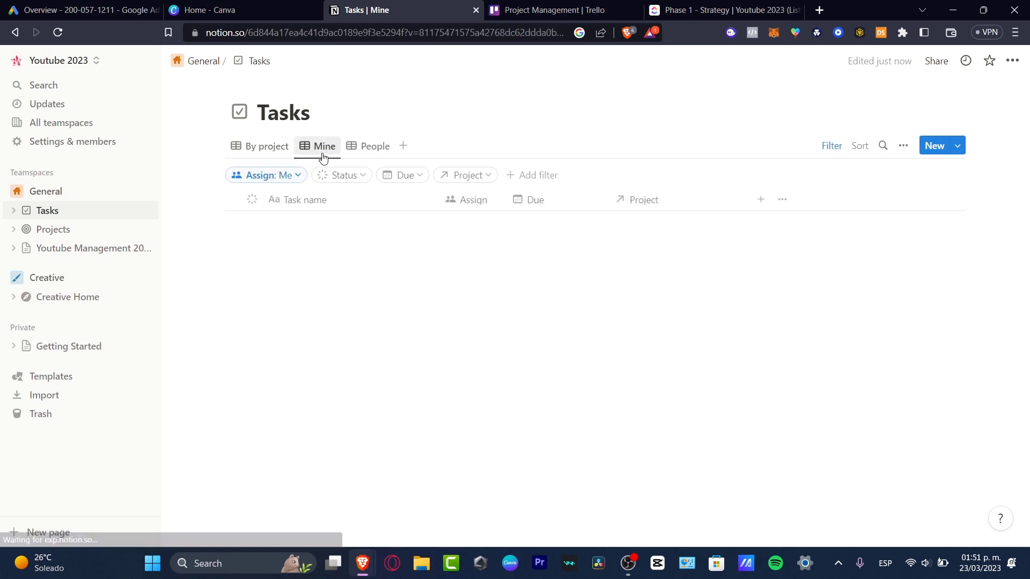
left_click(358, 154)
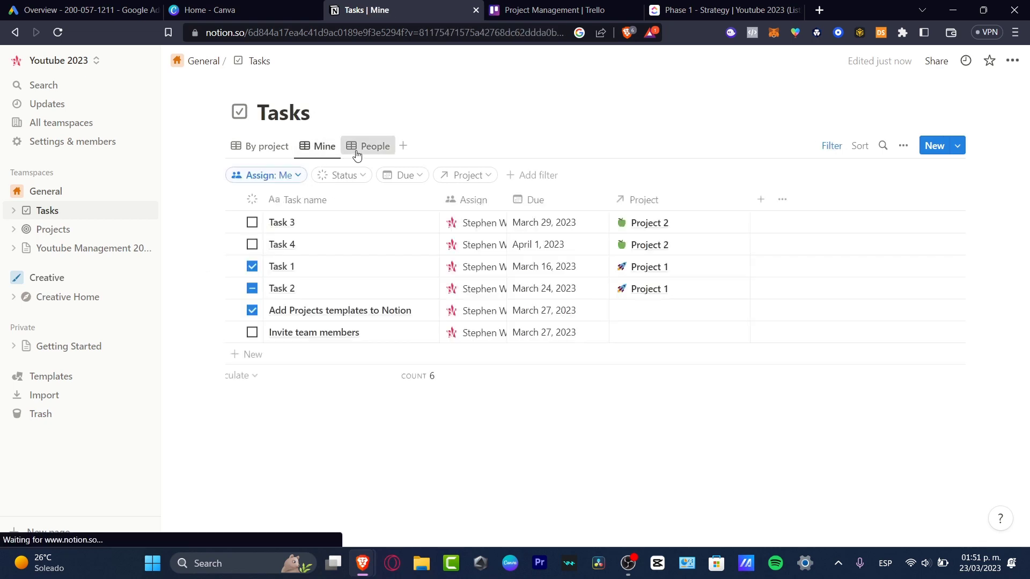
left_click(269, 155)
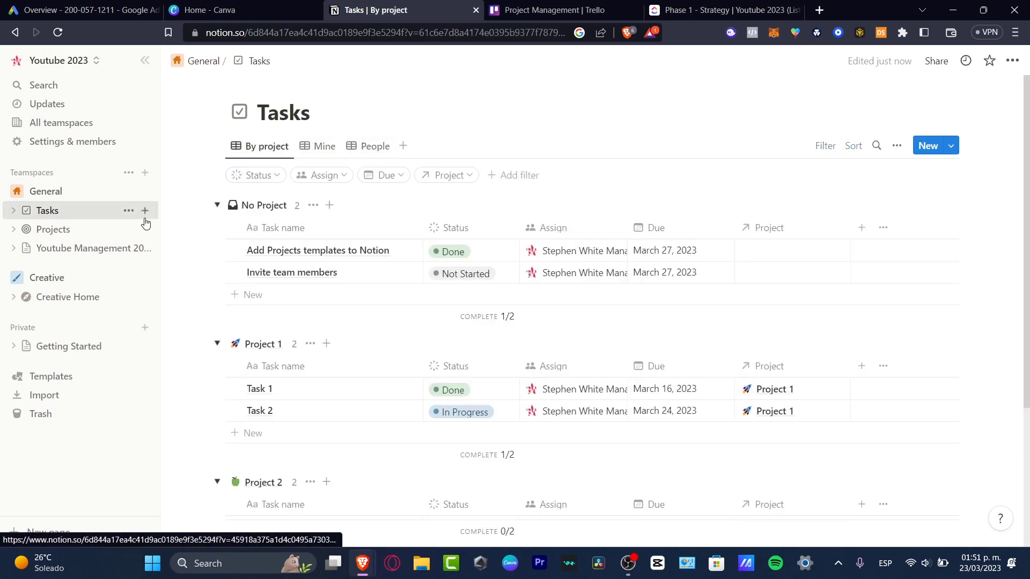